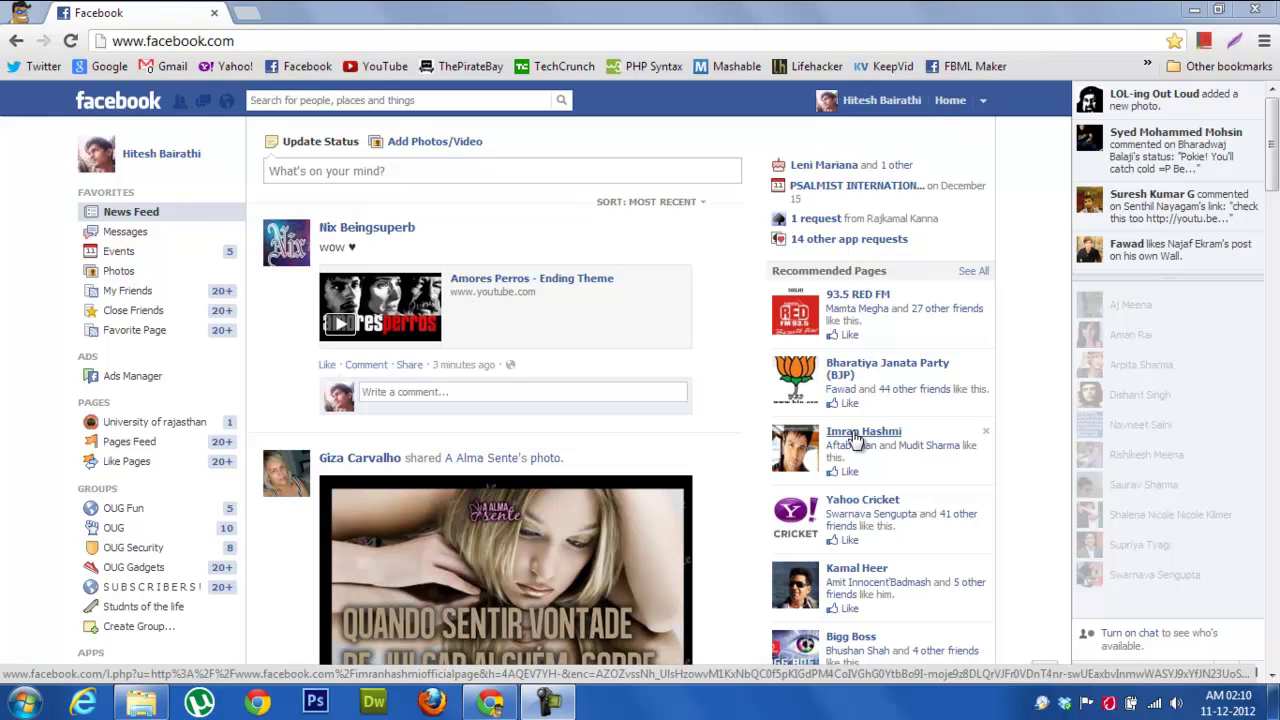
# View a chat emoticon from the latest conversation as an image, then return to the feed
pyautogui.click(203, 101)
pyautogui.click(289, 170)
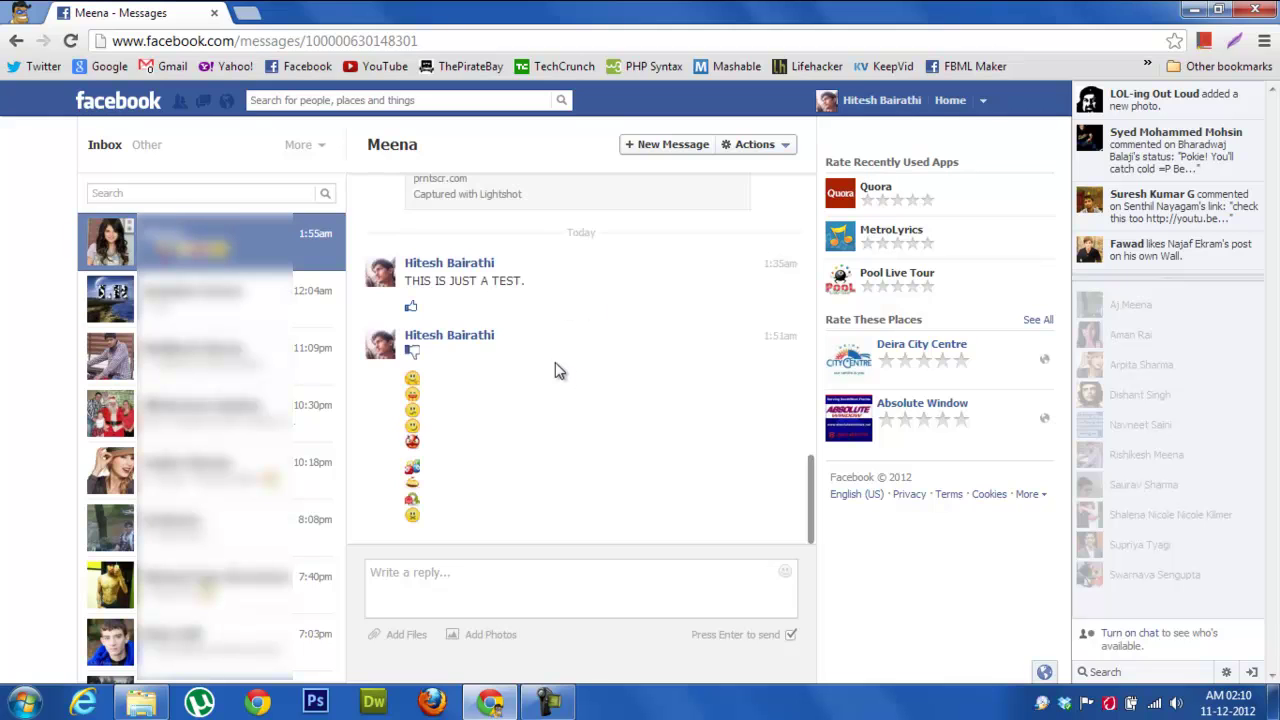
pyautogui.rightClick(422, 426)
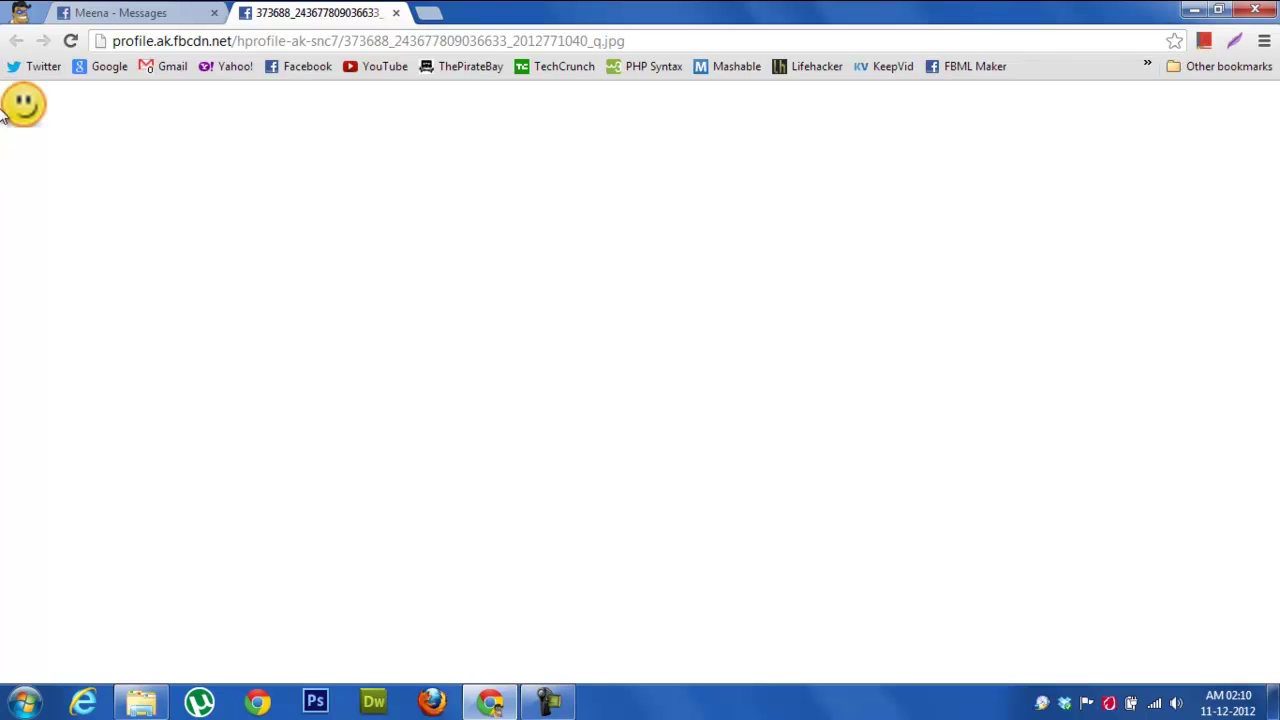
pyautogui.hotkey('ctrl', 'w')
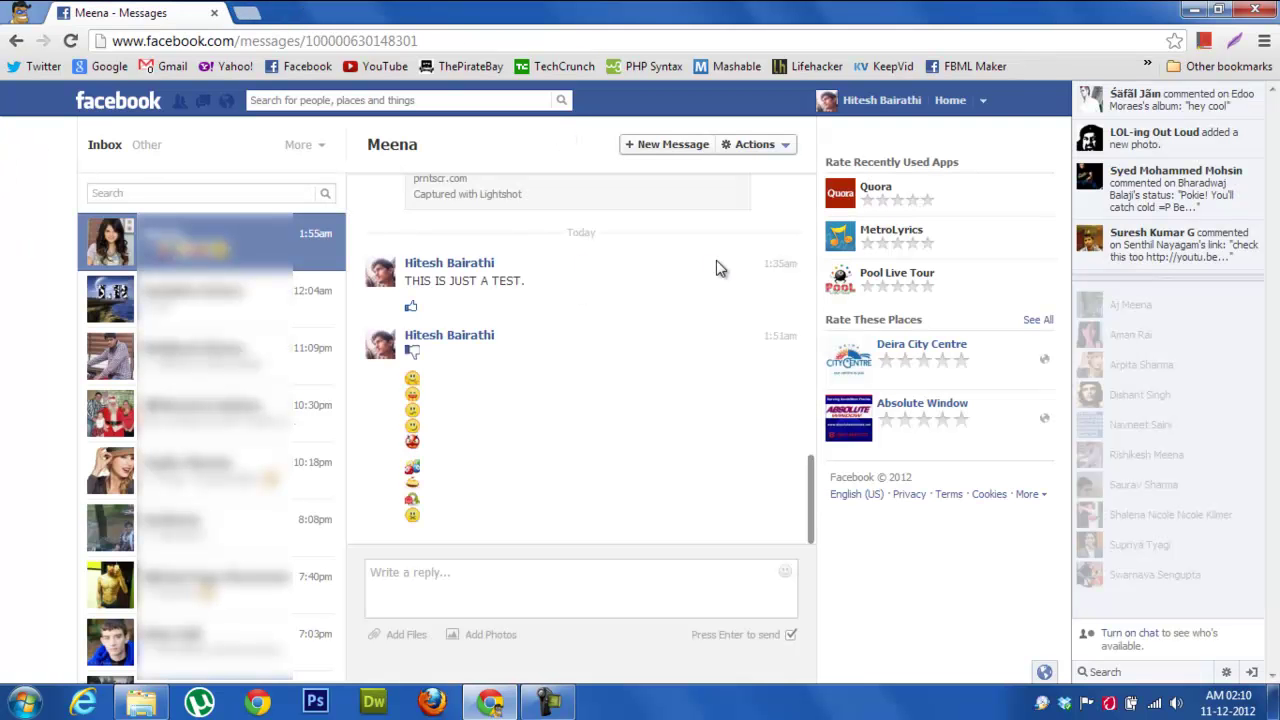
pyautogui.click(955, 100)
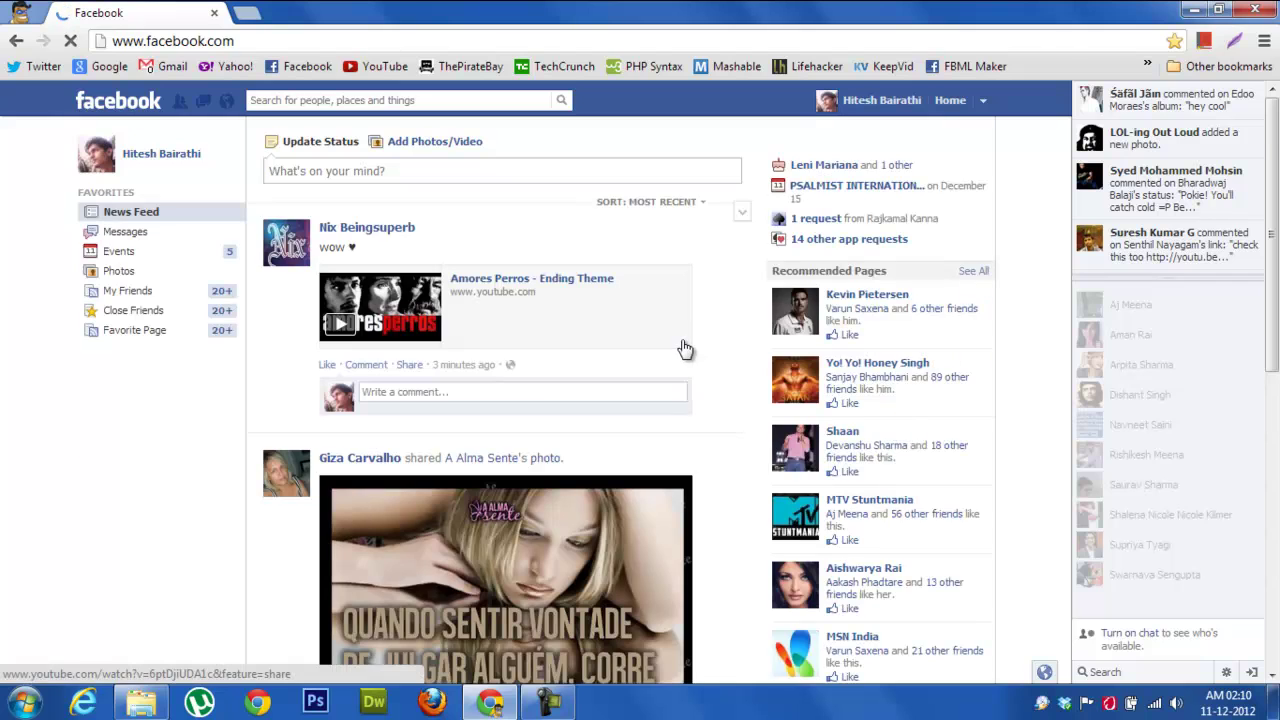
# Reach the Create a Page screen through the footer's More links
pyautogui.scroll(-5, 720, 300)
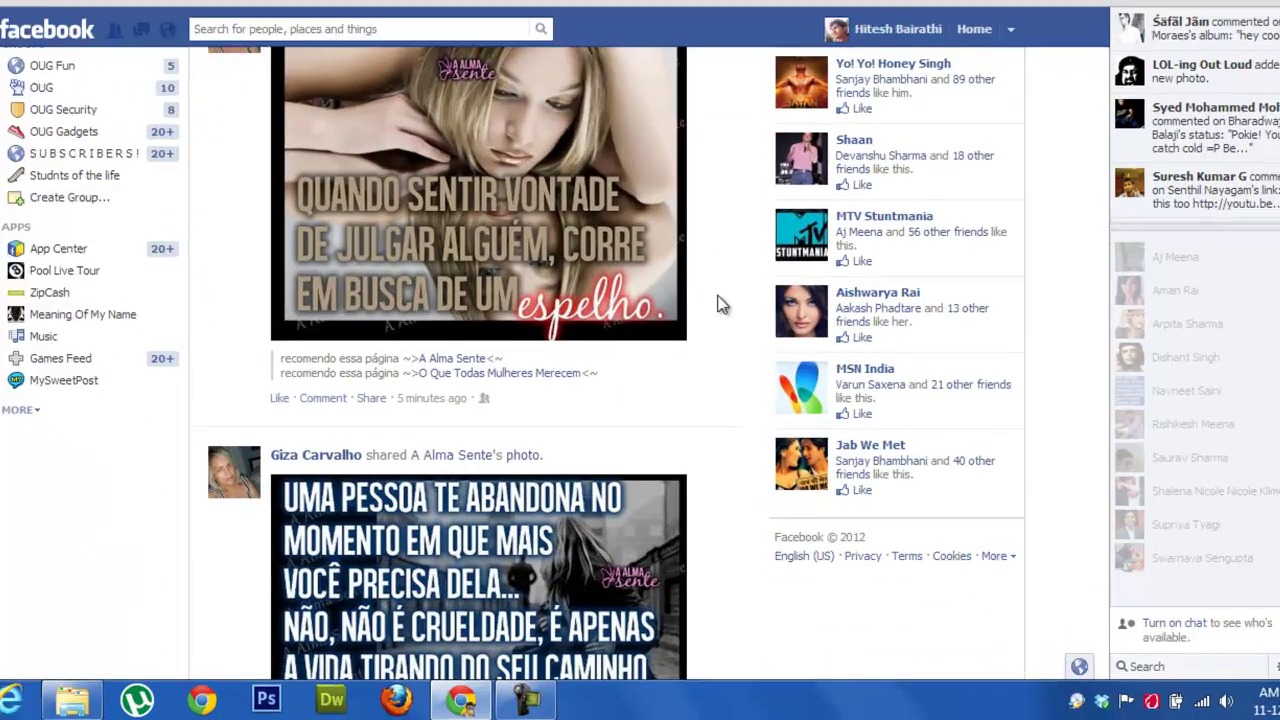
pyautogui.click(1106, 502)
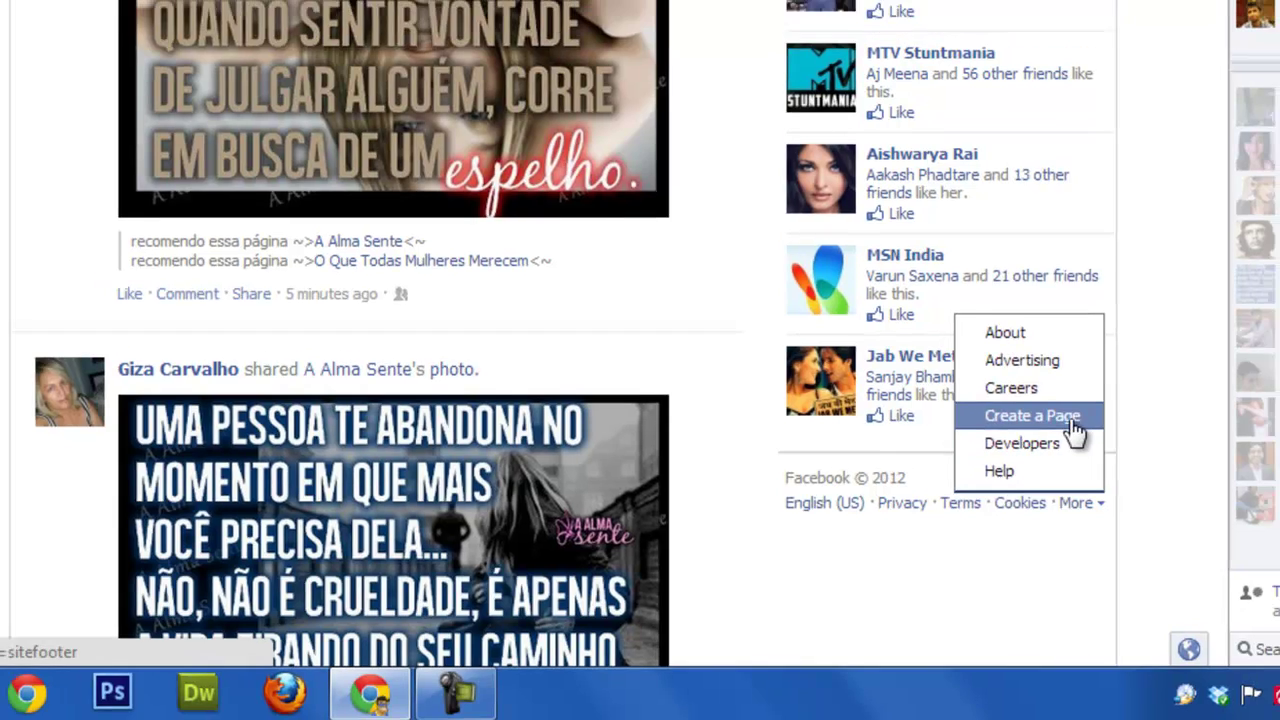
pyautogui.click(1030, 410)
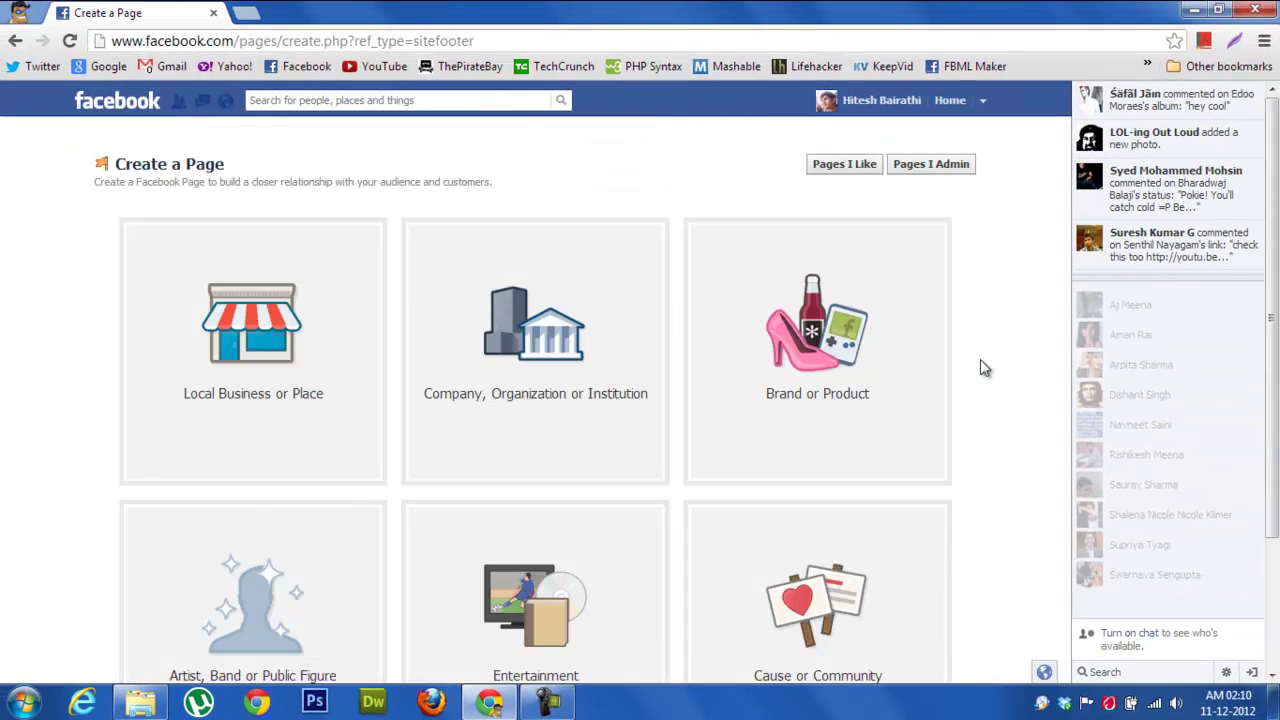
pyautogui.scroll(-2, 980, 361)
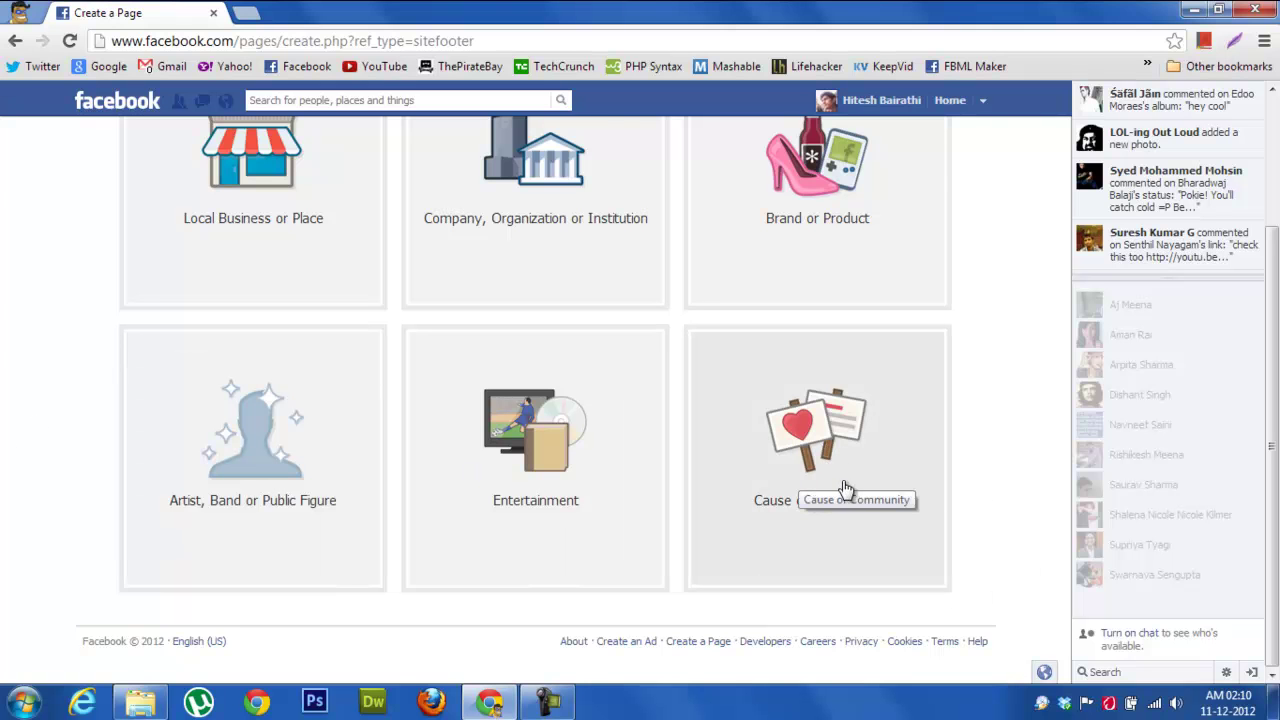
# Choose the Cause or Community category and name the page 'Shutup', accepting the terms
pyautogui.click(855, 410)
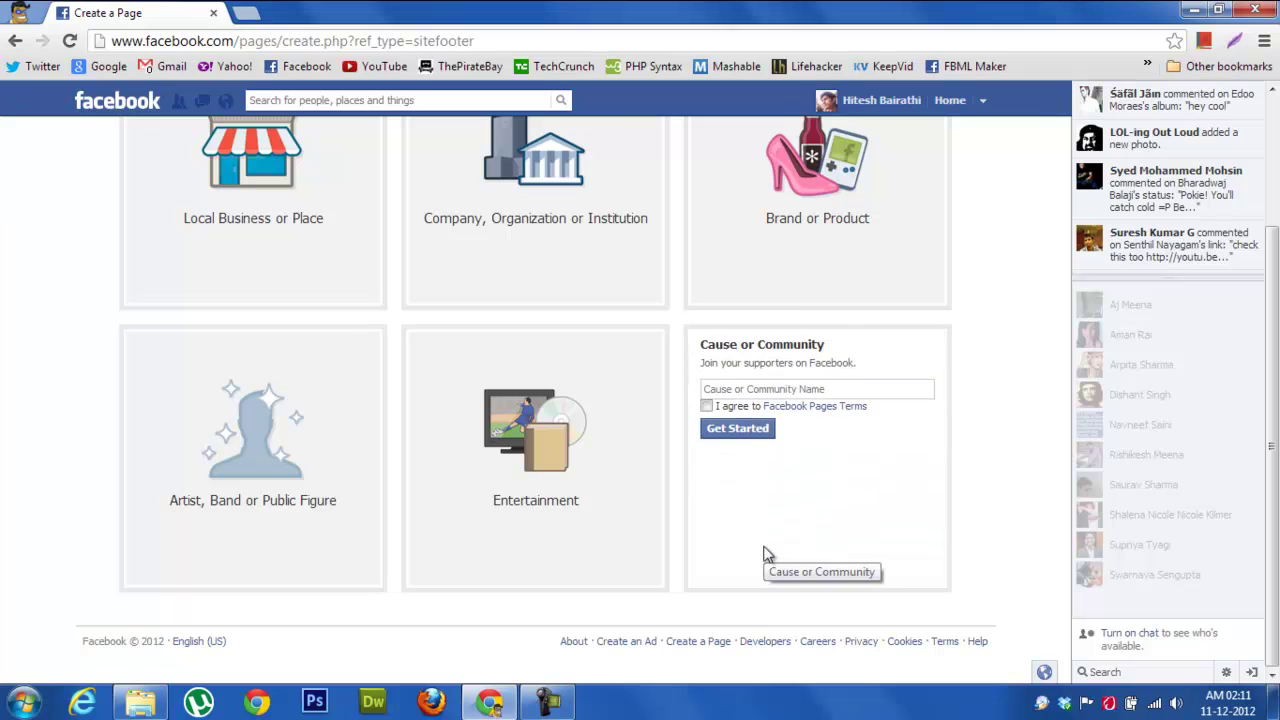
pyautogui.click(763, 388)
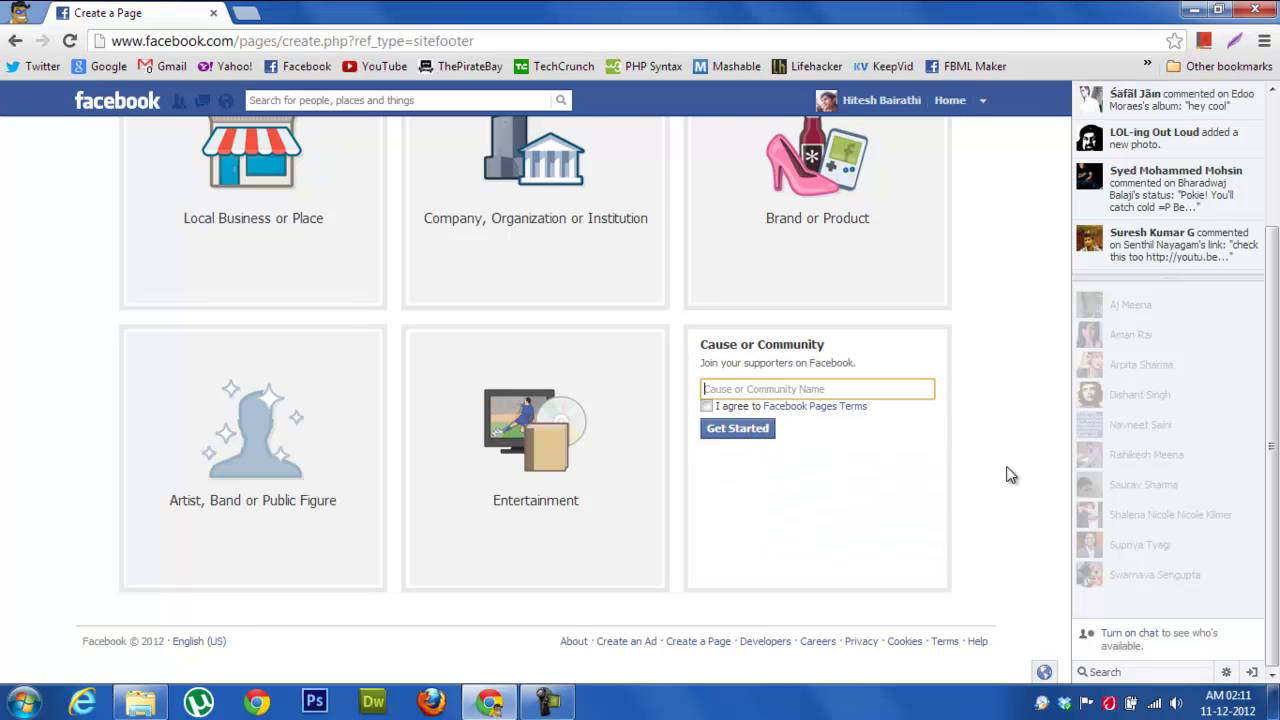
pyautogui.write('Shutup')
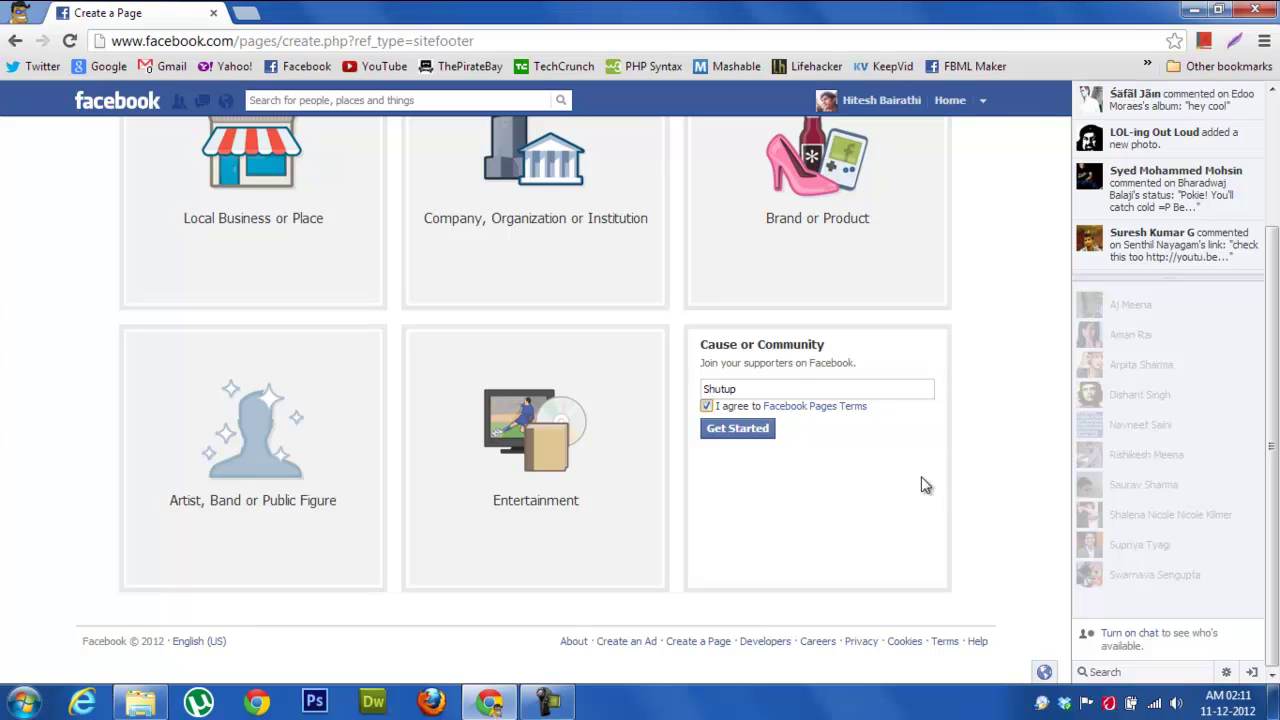
pyautogui.click(745, 438)
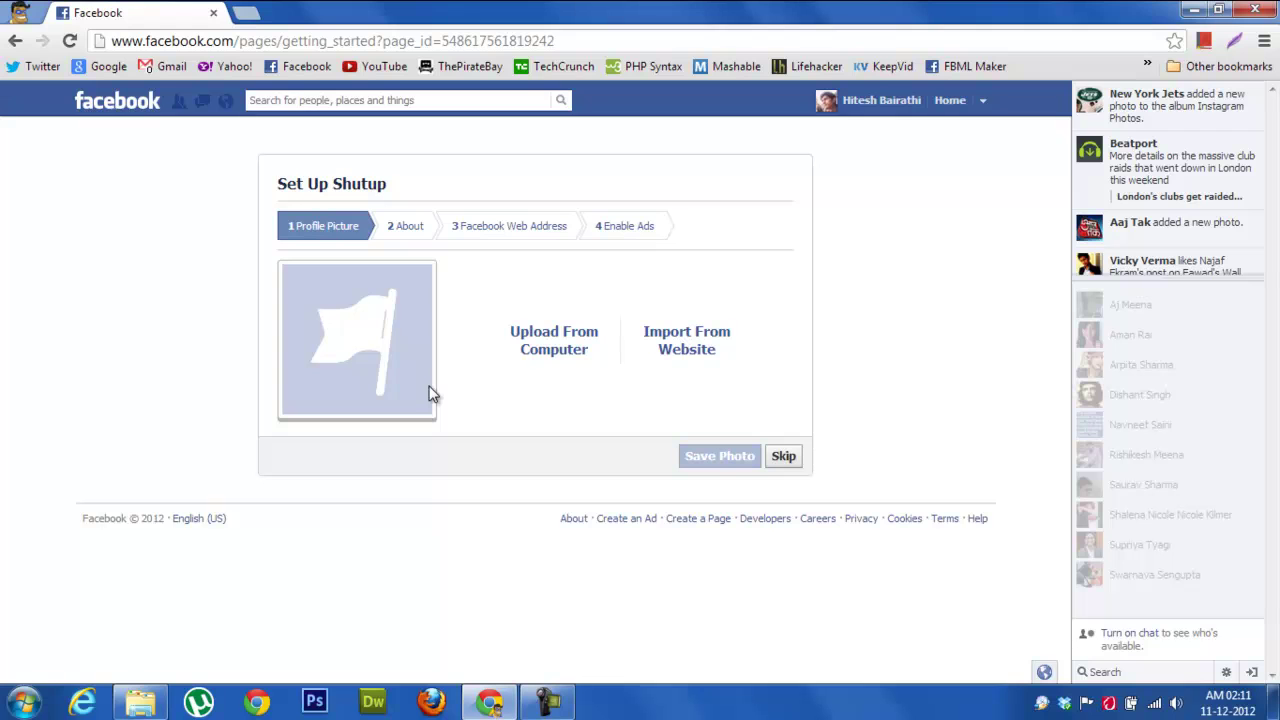
# Upload angry_smile_by_agathethepower.jpg as the page's profile picture and continue
pyautogui.click(541, 328)
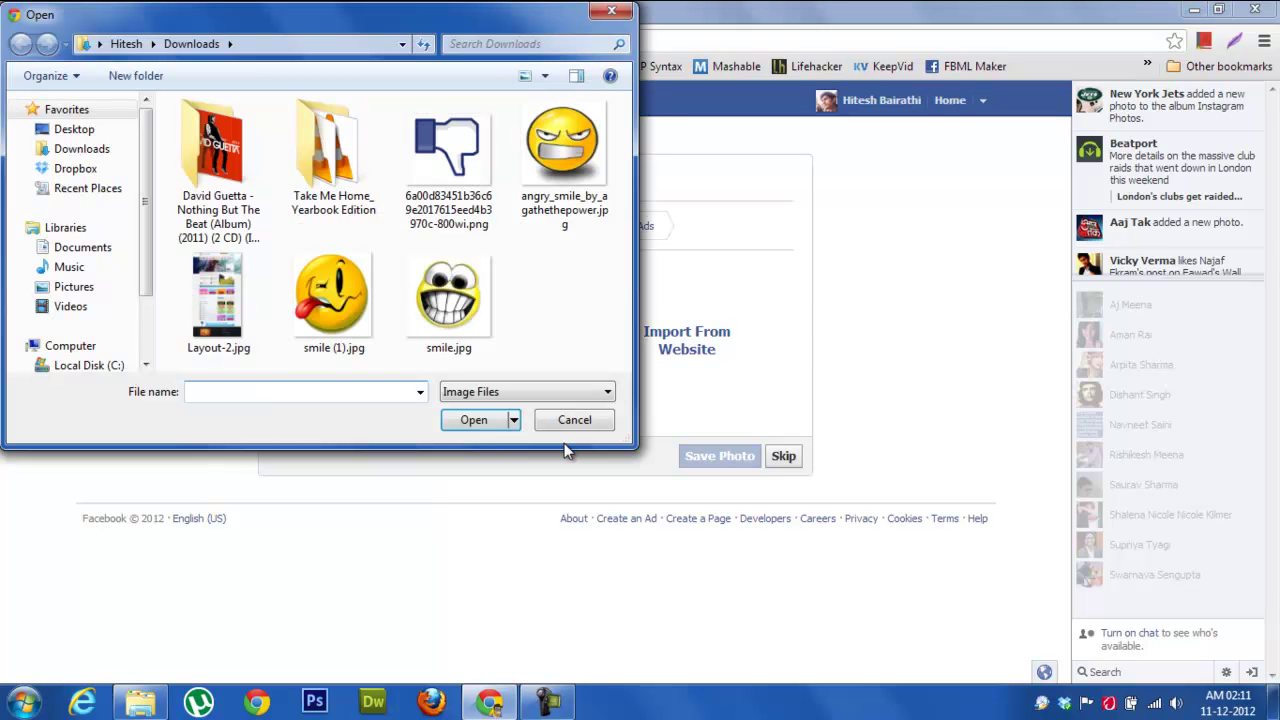
pyautogui.moveTo(75, 230)
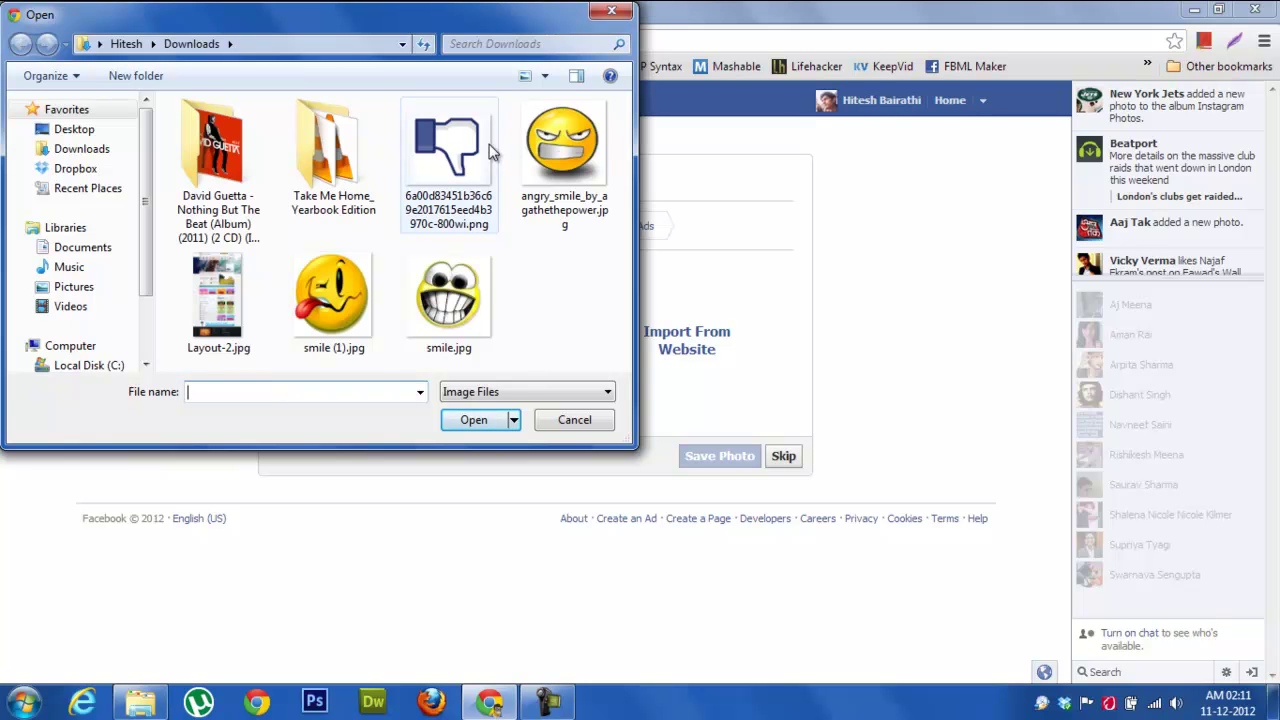
pyautogui.doubleClick(577, 200)
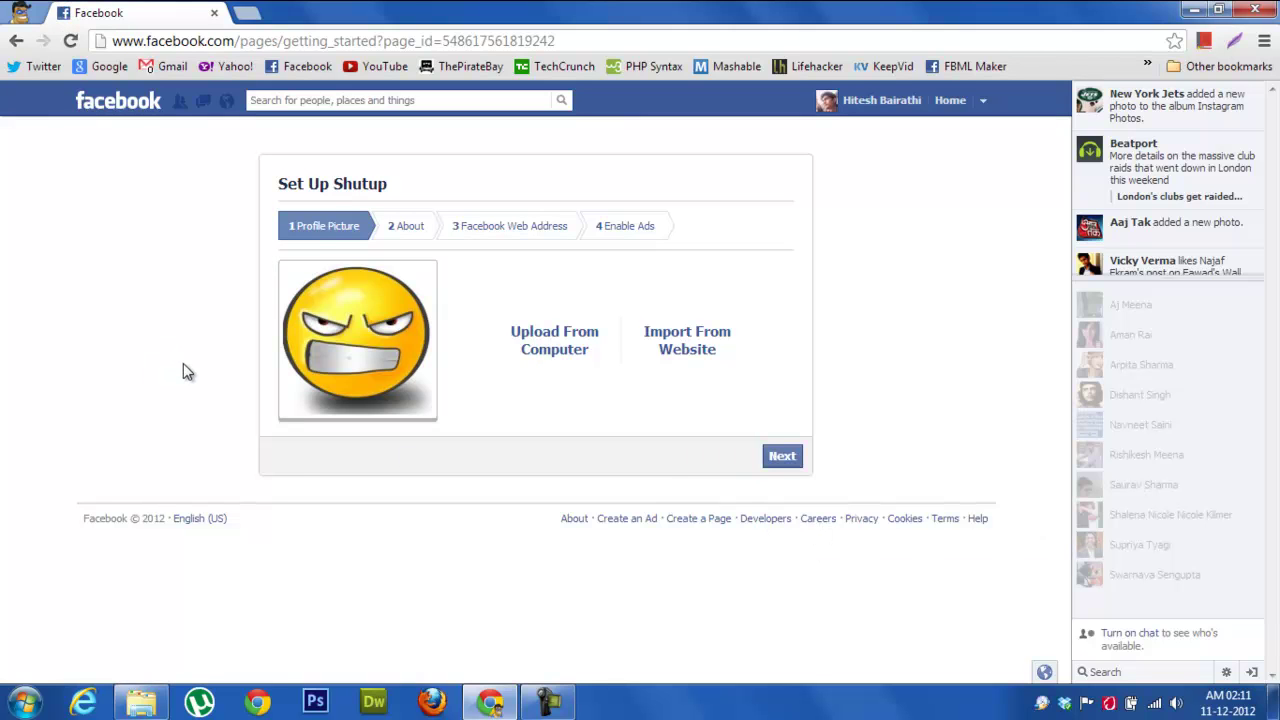
pyautogui.click(783, 465)
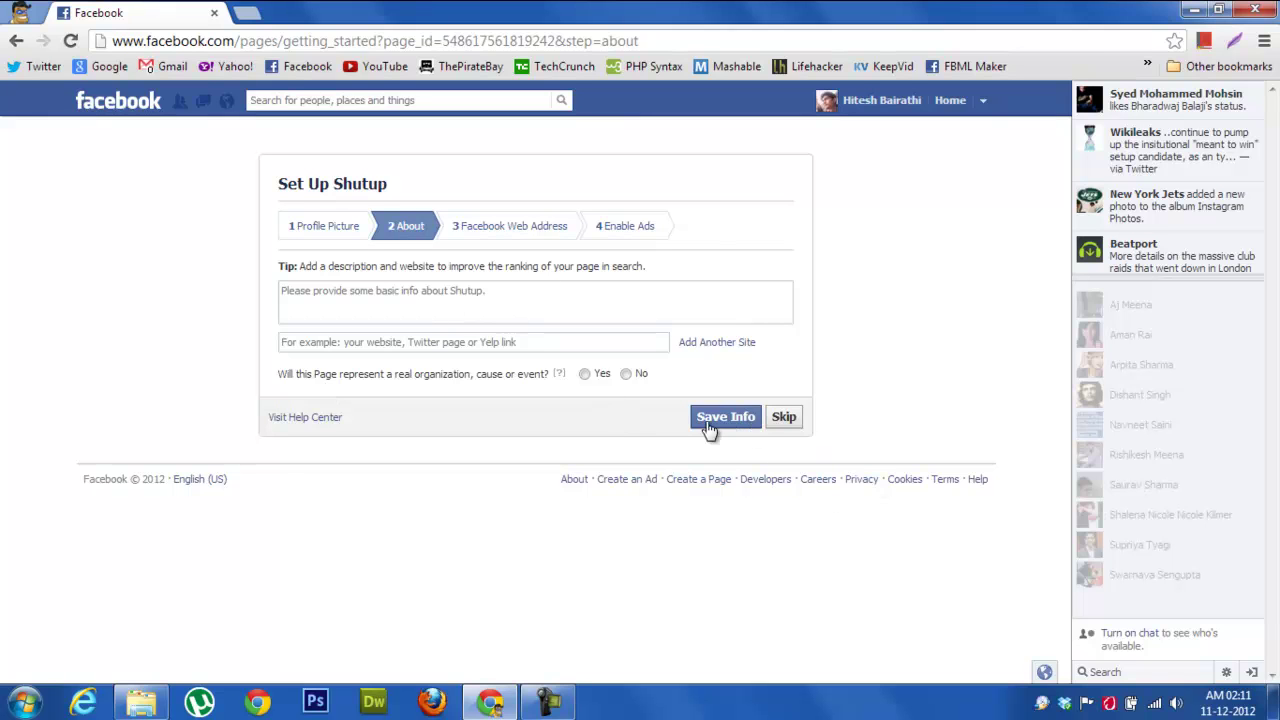
# Enter 'Hey' as the page description, attempt to save, then skip the About step
pyautogui.click(487, 291)
pyautogui.write('Hey')
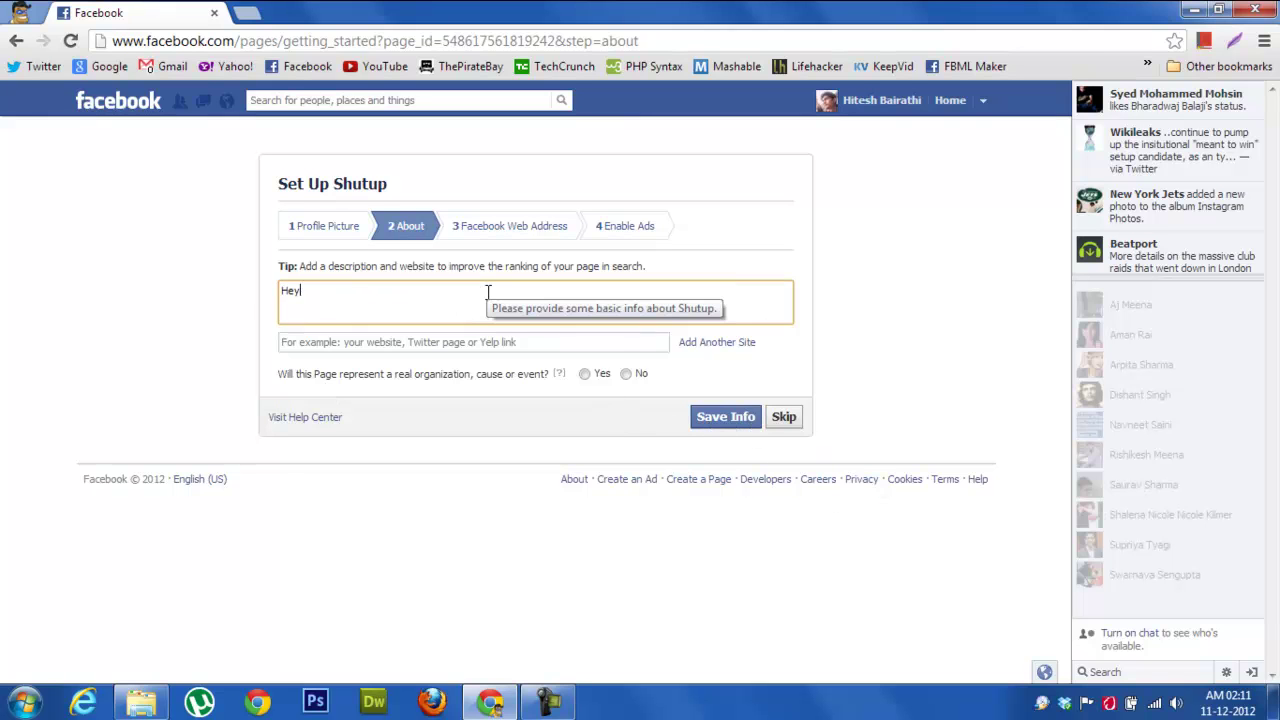
pyautogui.press('Tab')
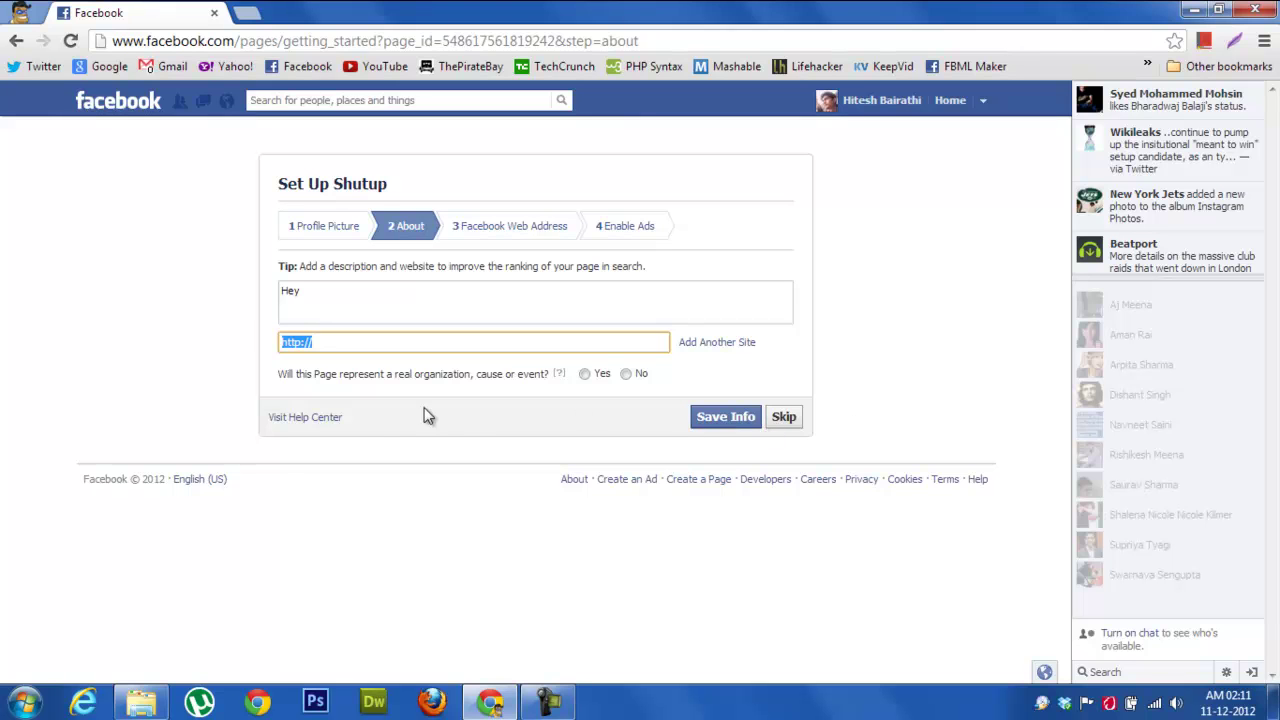
pyautogui.click(752, 420)
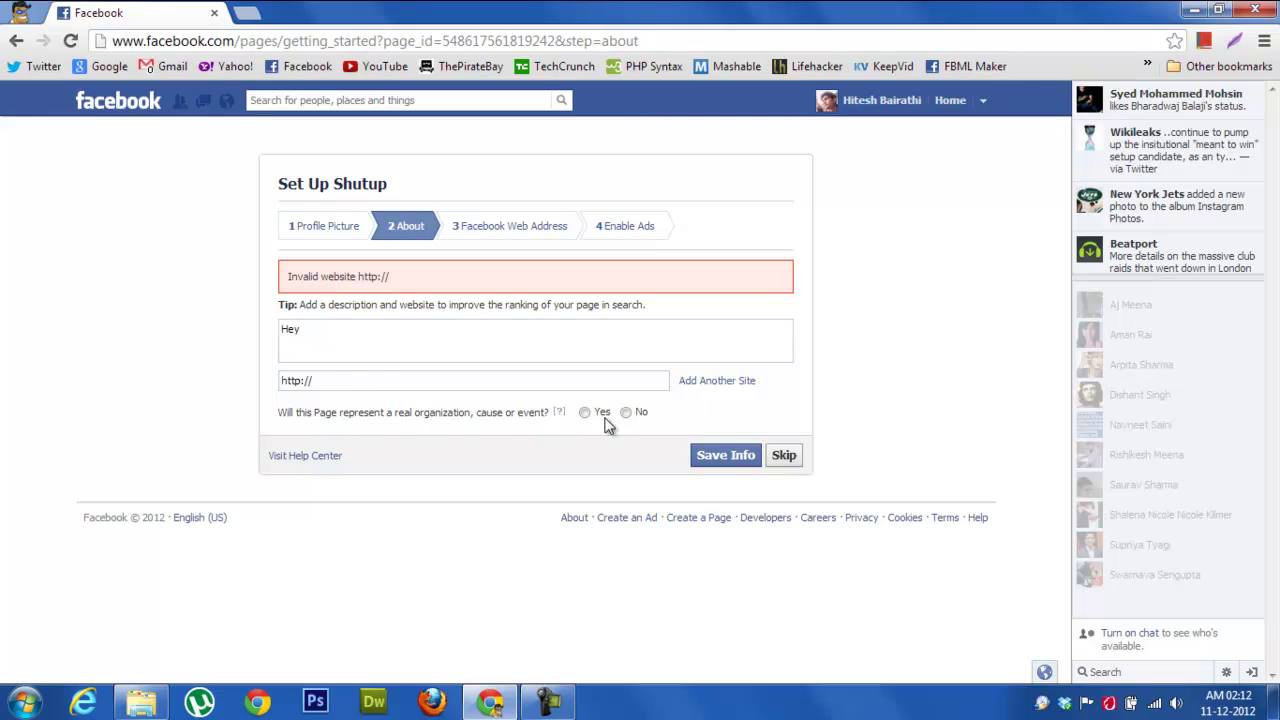
pyautogui.click(784, 456)
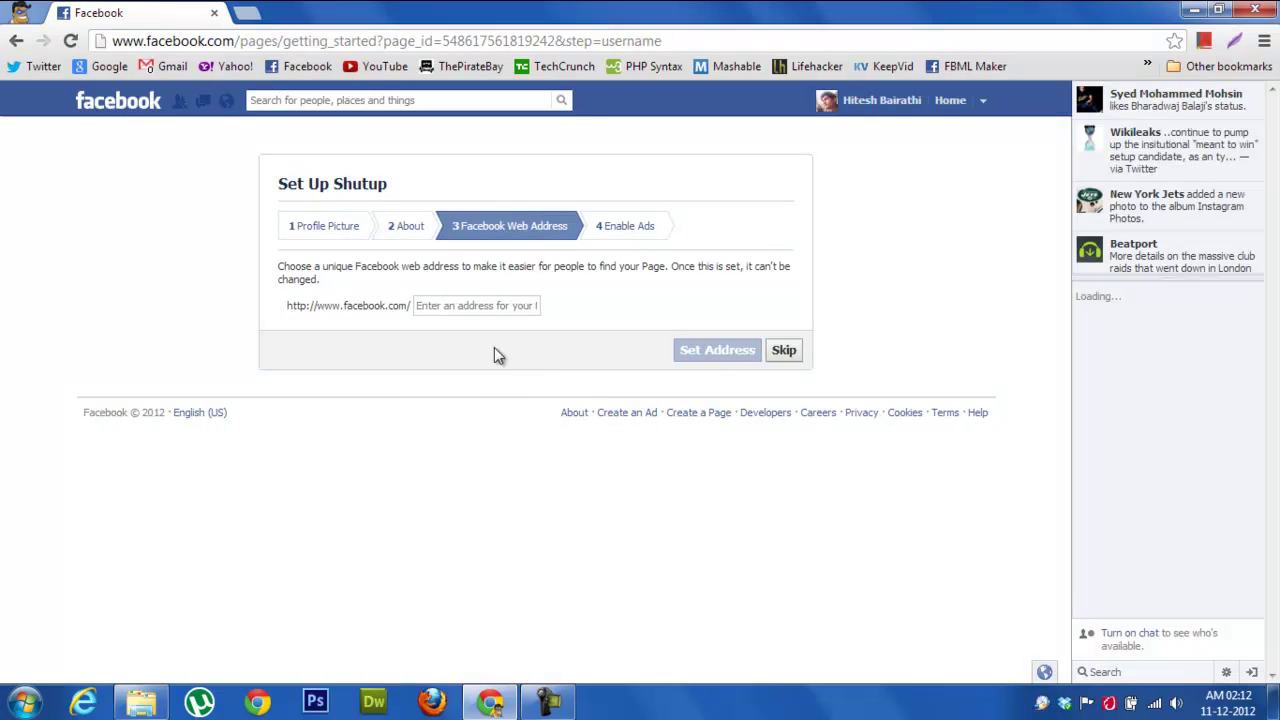
# Enter hb.shutup as the page's unique web address and save it
pyautogui.click(490, 310)
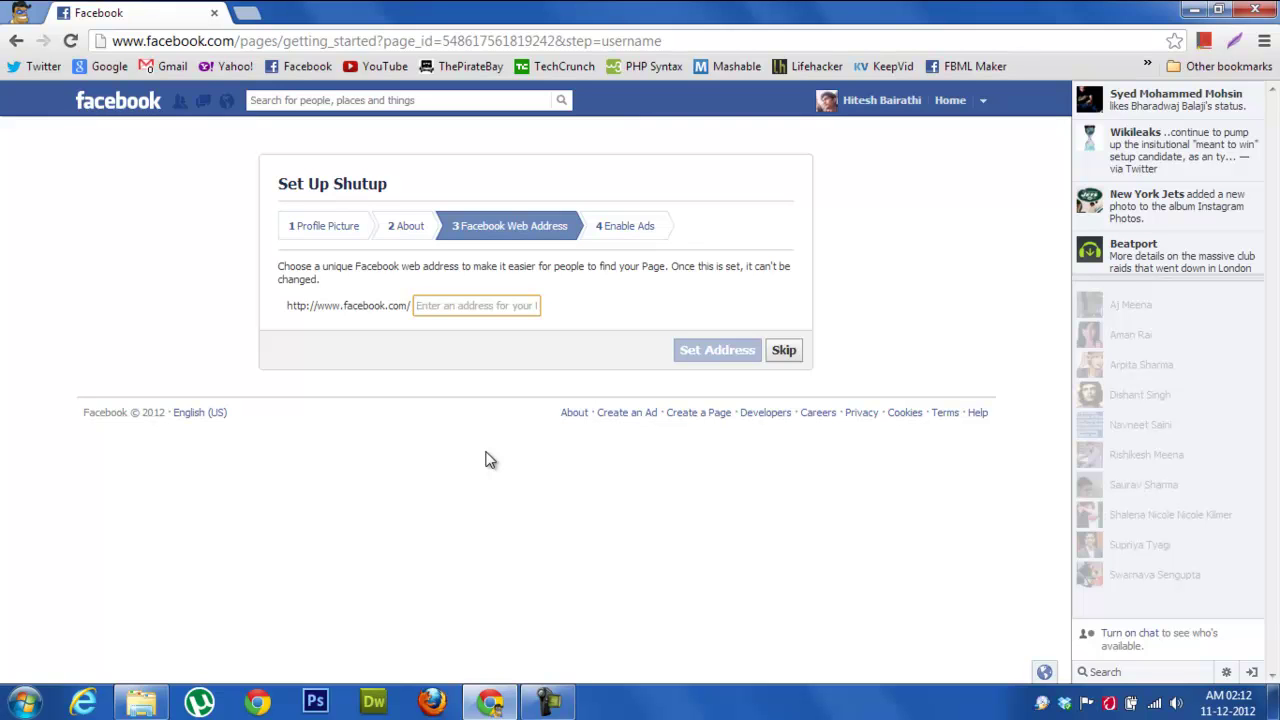
pyautogui.write('hb.shutup')
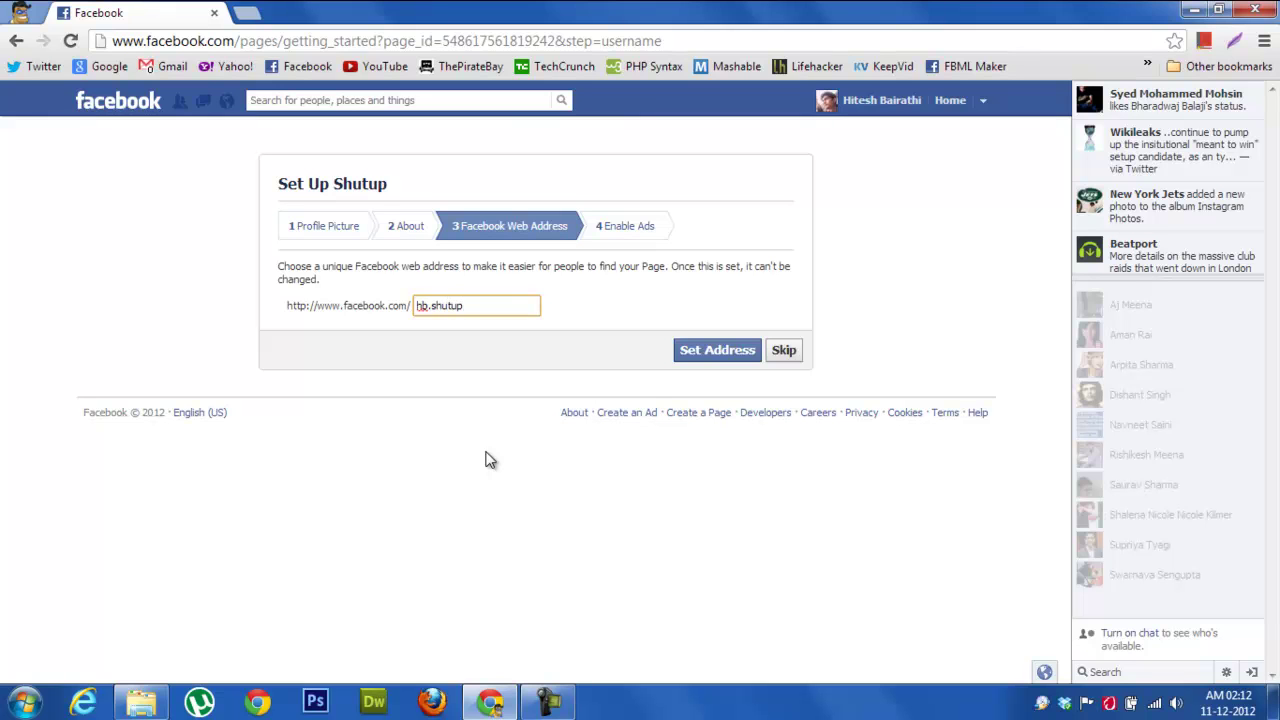
pyautogui.click(701, 353)
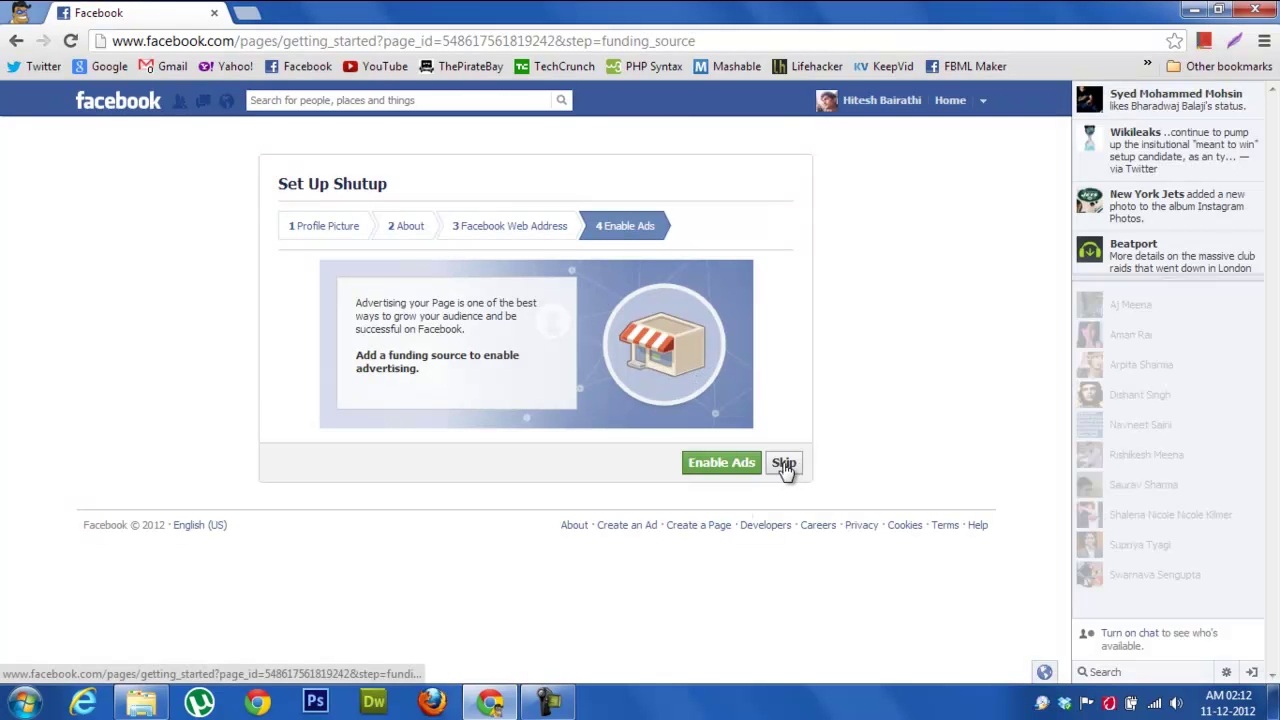
# Skip Enable Ads, scroll the new Shutup page and select hb.shutup in the address bar
pyautogui.click(786, 464)
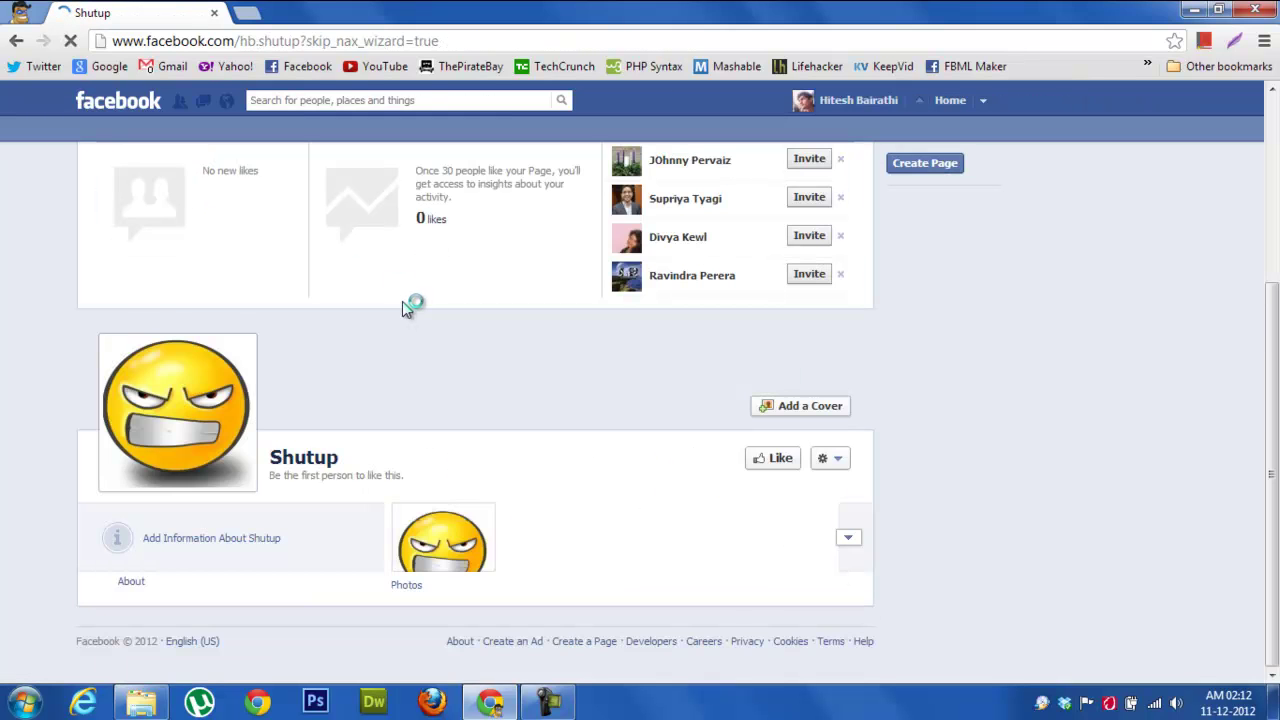
pyautogui.scroll(-3, 402, 301)
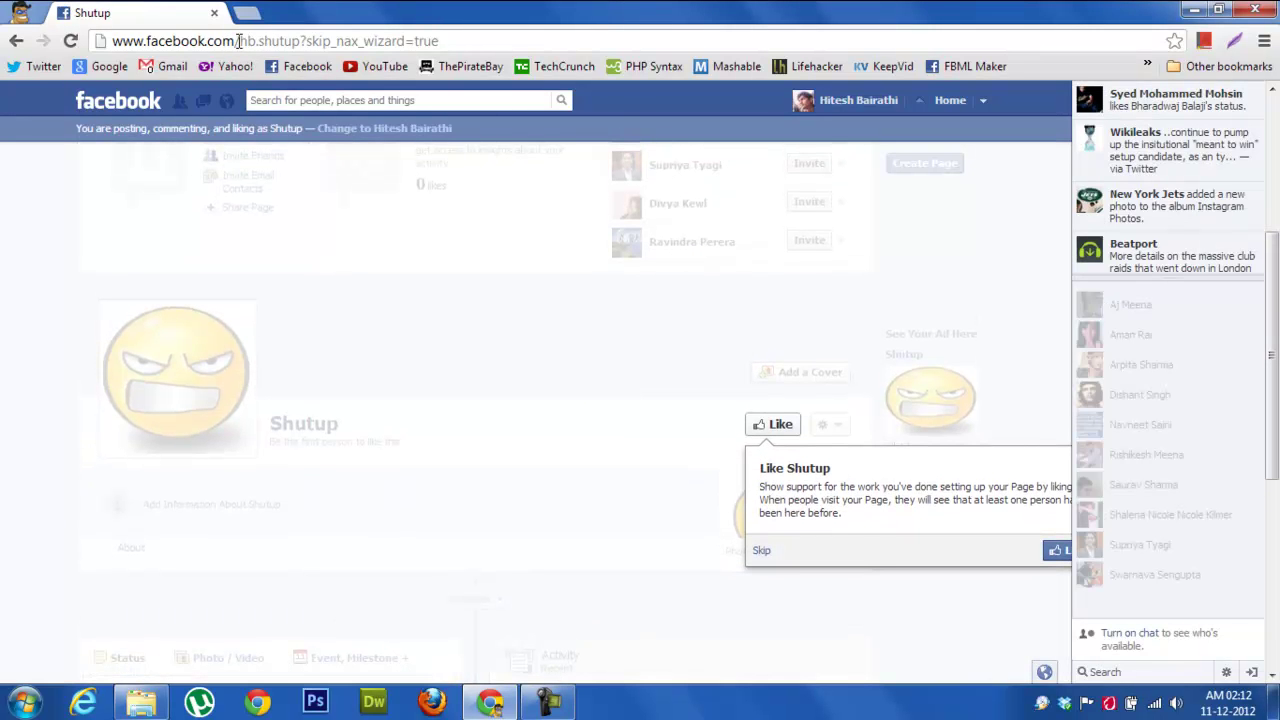
pyautogui.moveTo(259, 41); pyautogui.dragTo(303, 41)
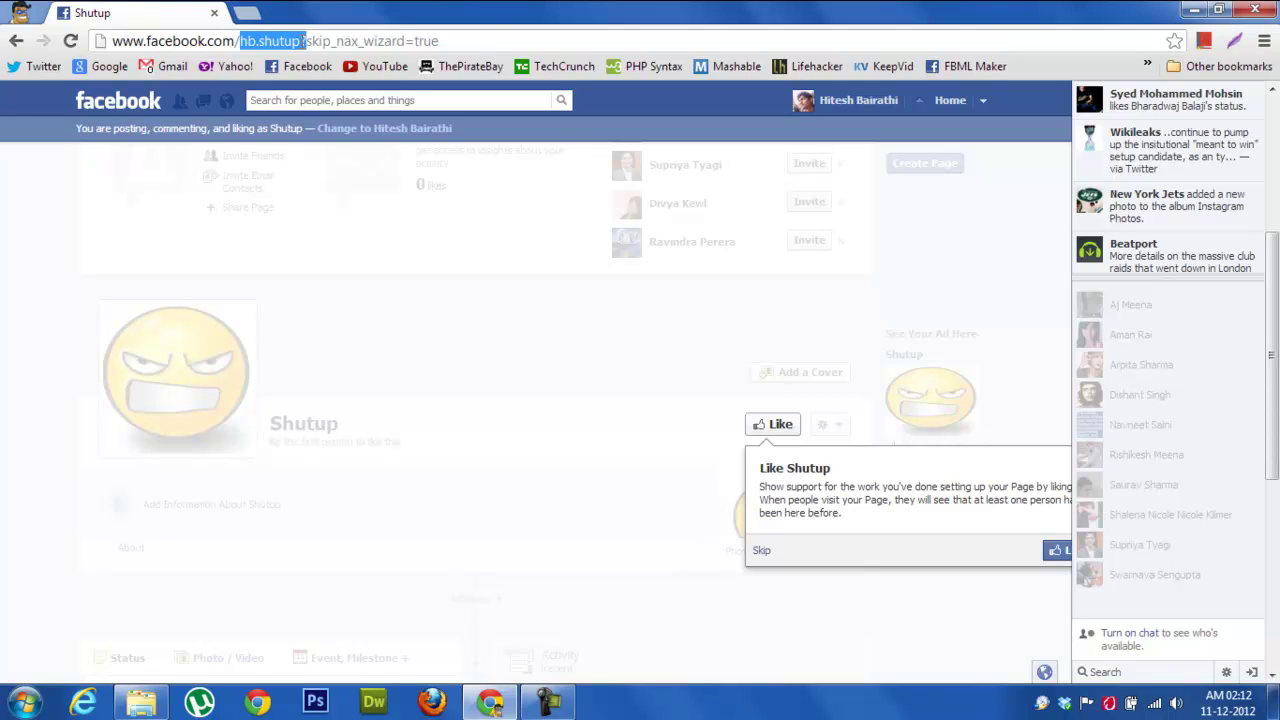
# Dismiss the like, invite-friends, invite-email and share-a-post tour tips
pyautogui.click(5, 405)
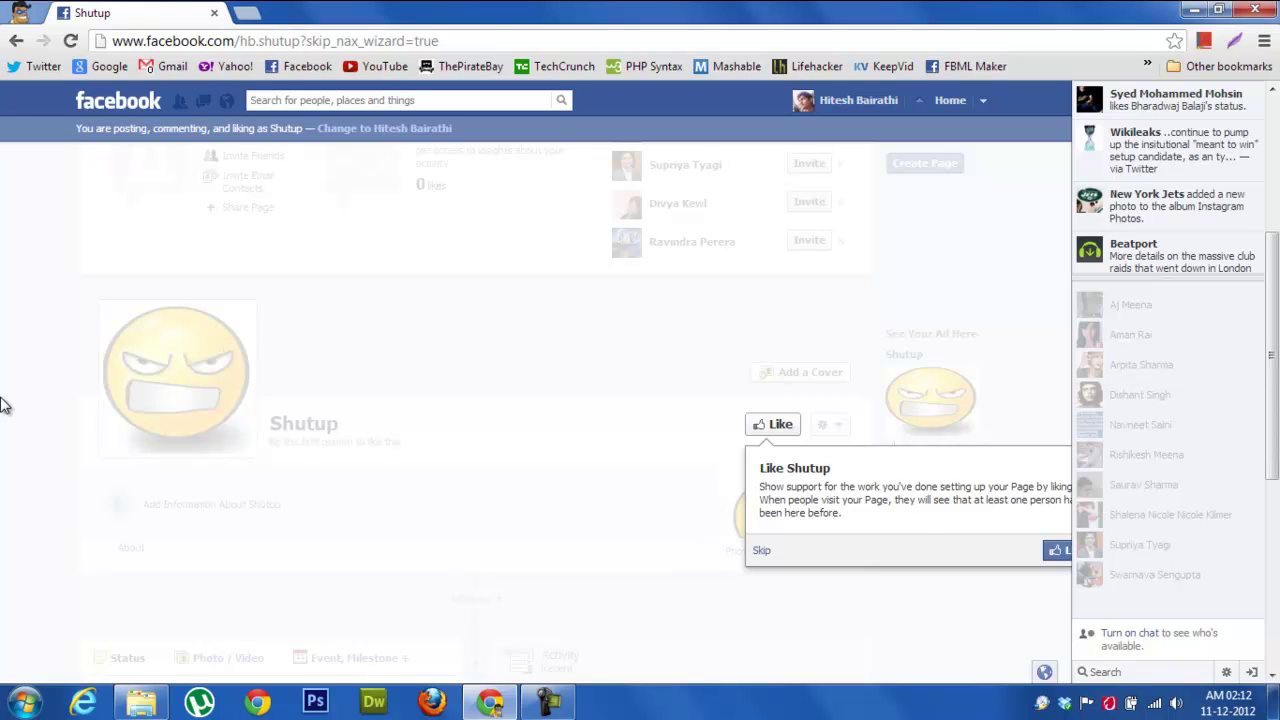
pyautogui.click(762, 550)
pyautogui.click(533, 553)
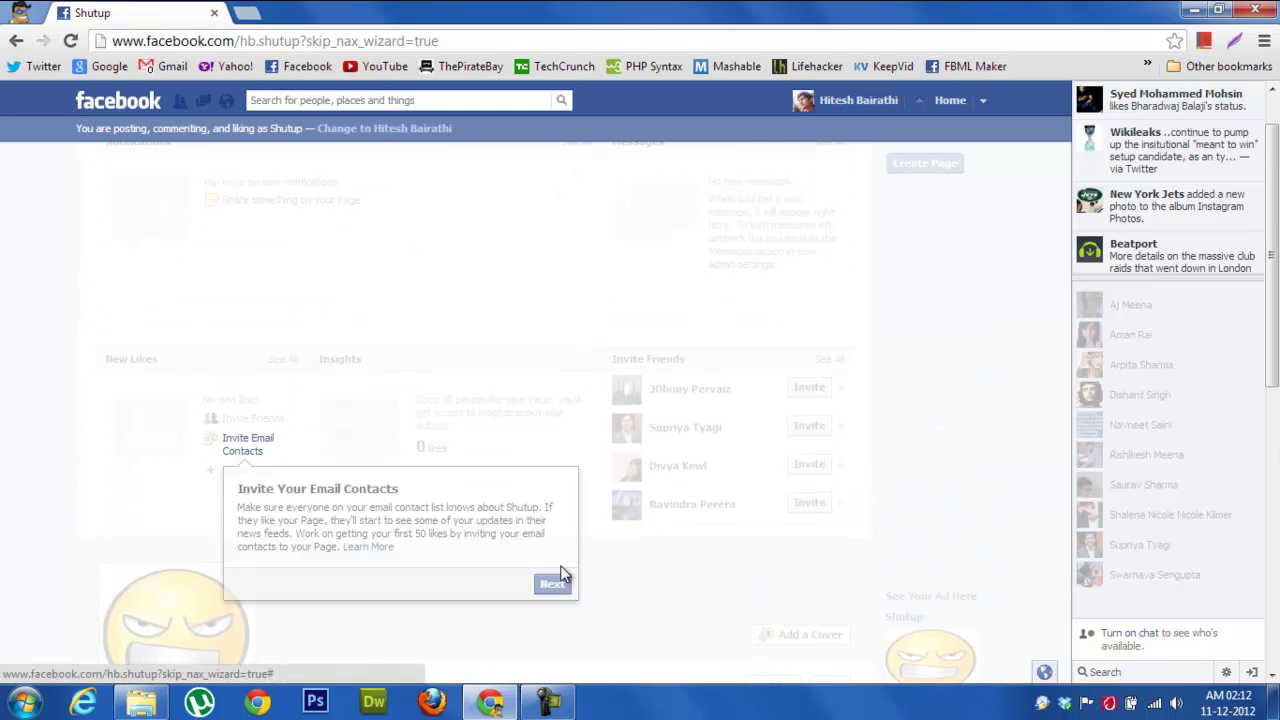
pyautogui.click(553, 567)
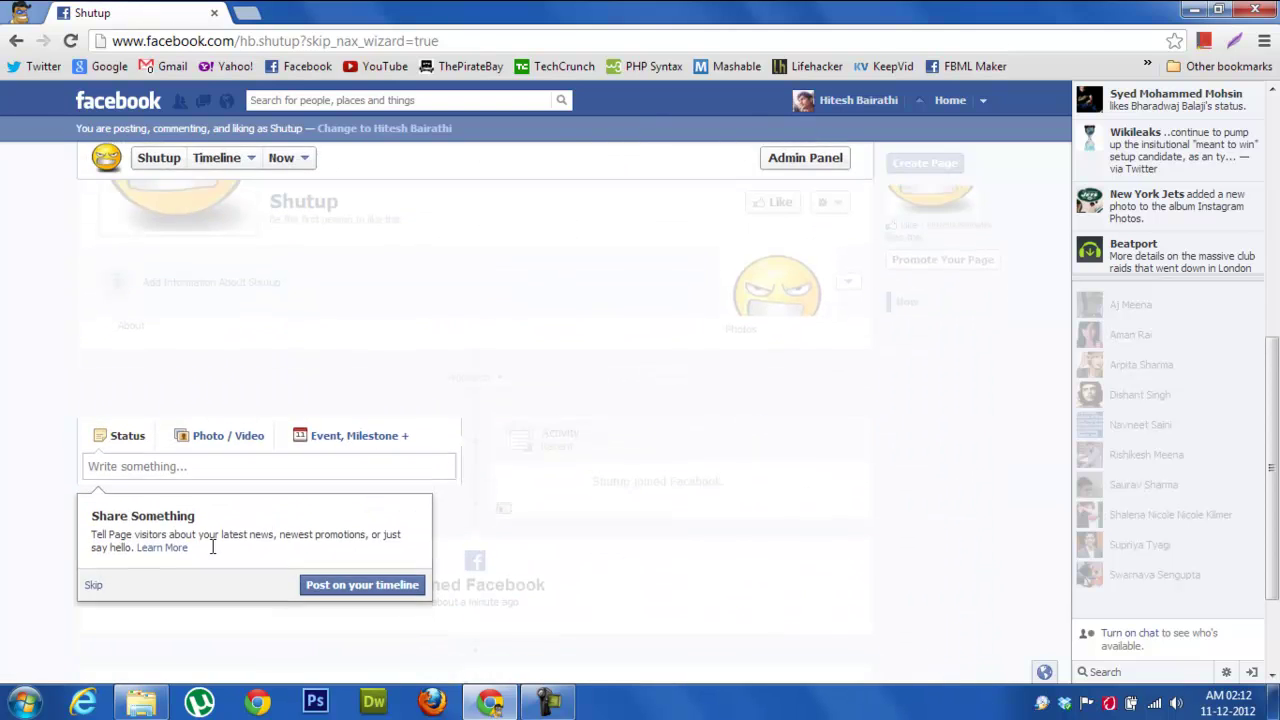
pyautogui.click(93, 581)
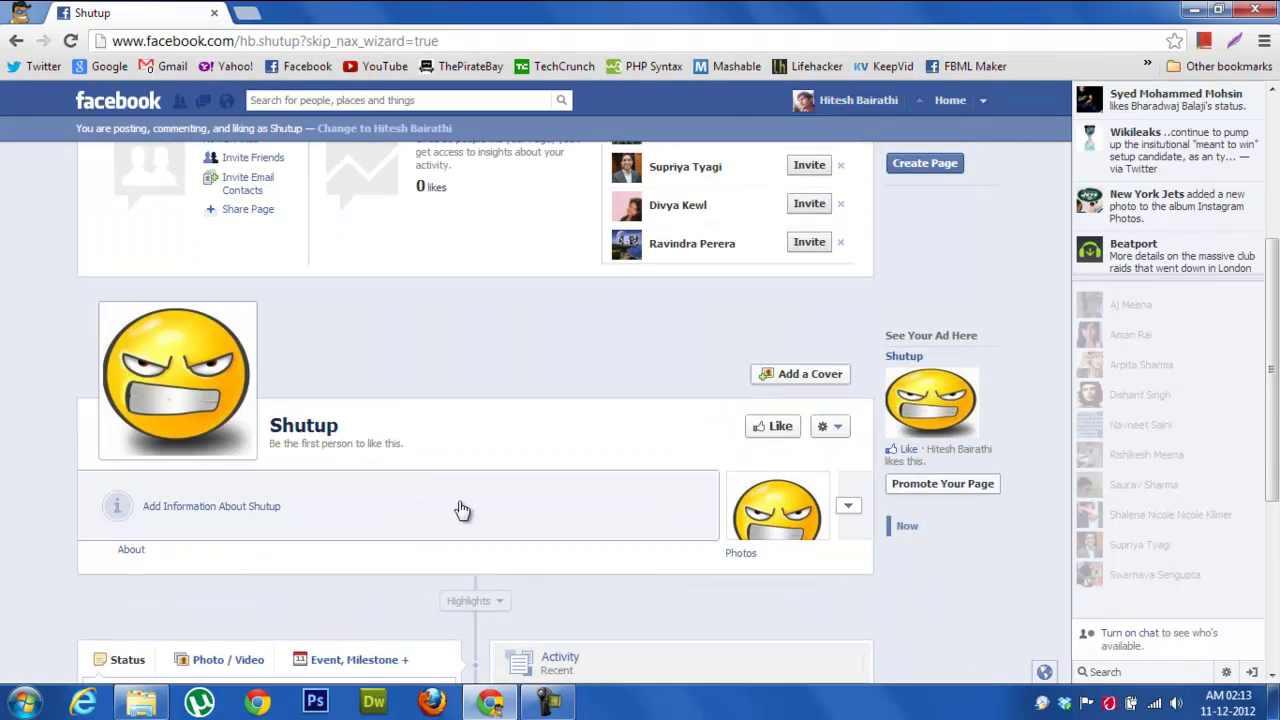
# View the page's profile picture full size in a new tab, then close that tab
pyautogui.rightClick(188, 368)
pyautogui.click(225, 372)
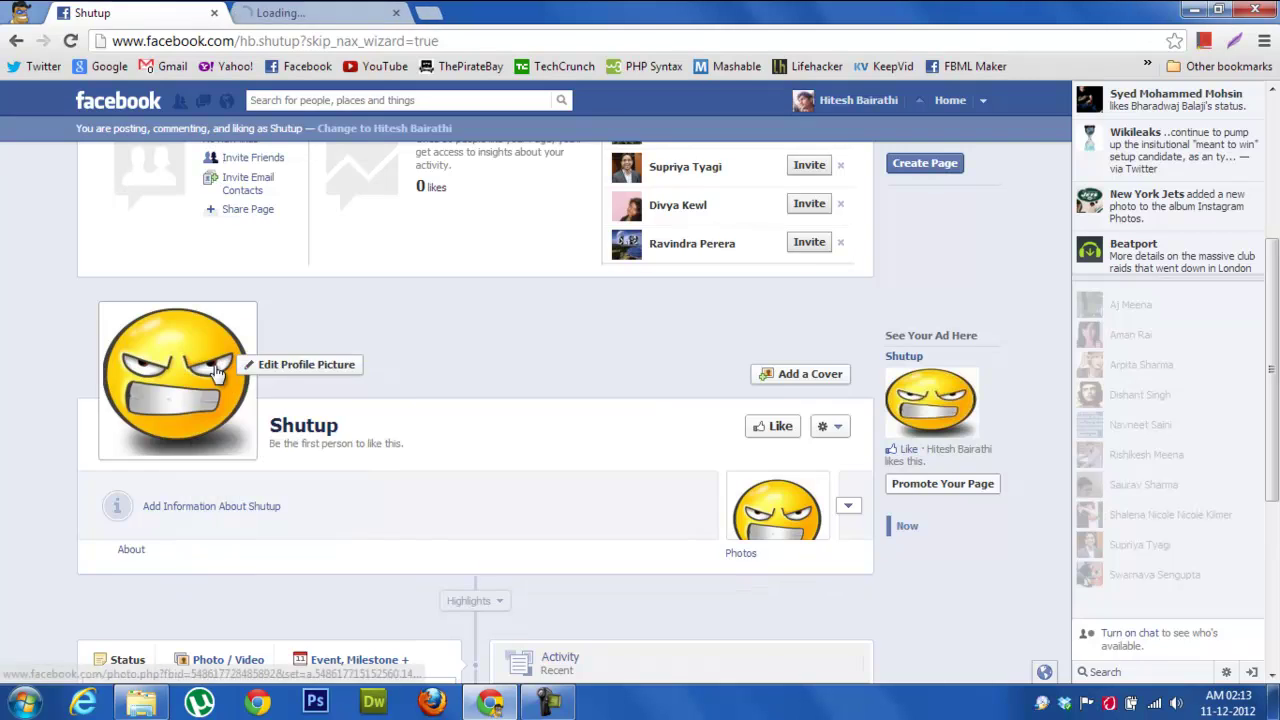
pyautogui.click(320, 12)
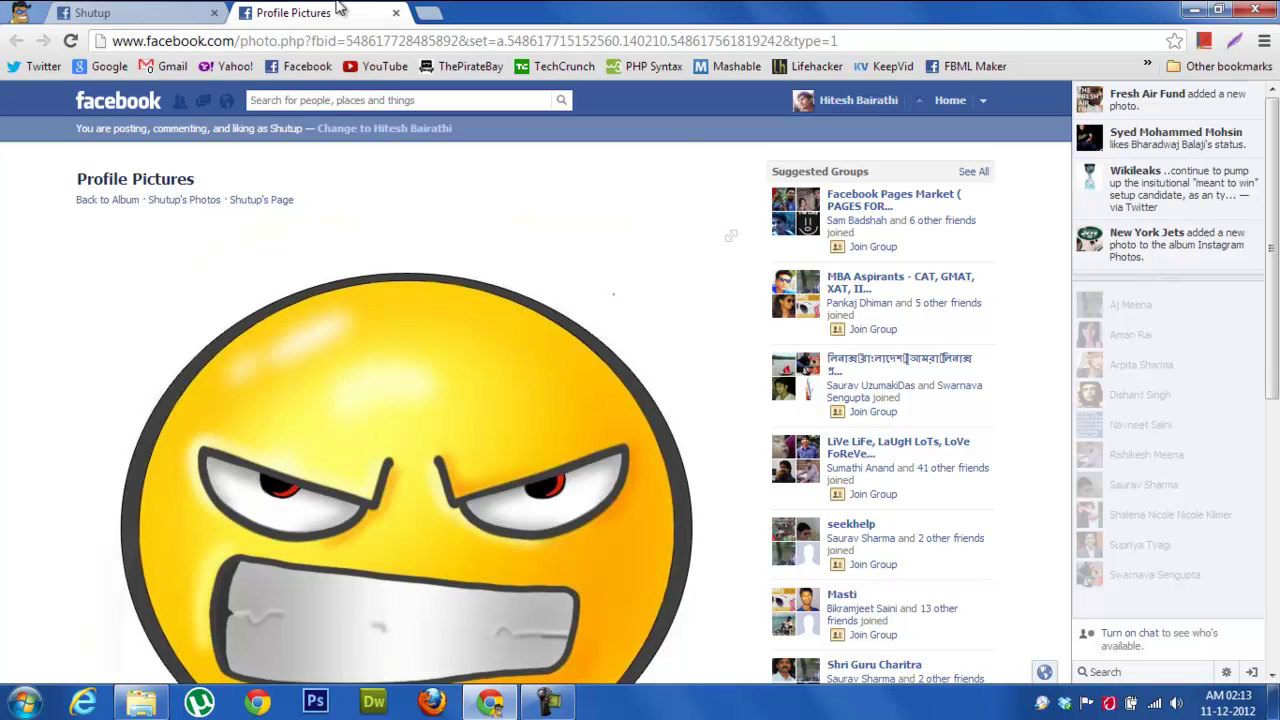
pyautogui.click(396, 12)
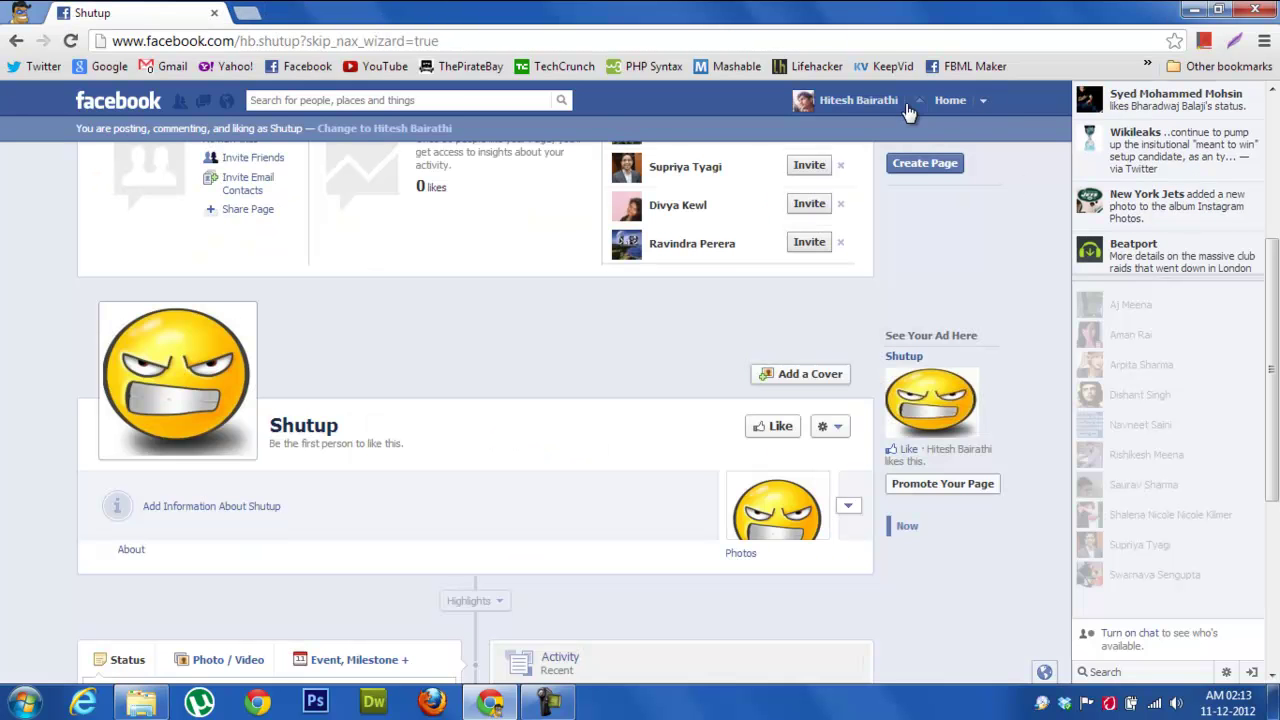
# Switch back to the personal account and show the recent messages list
pyautogui.click(983, 104)
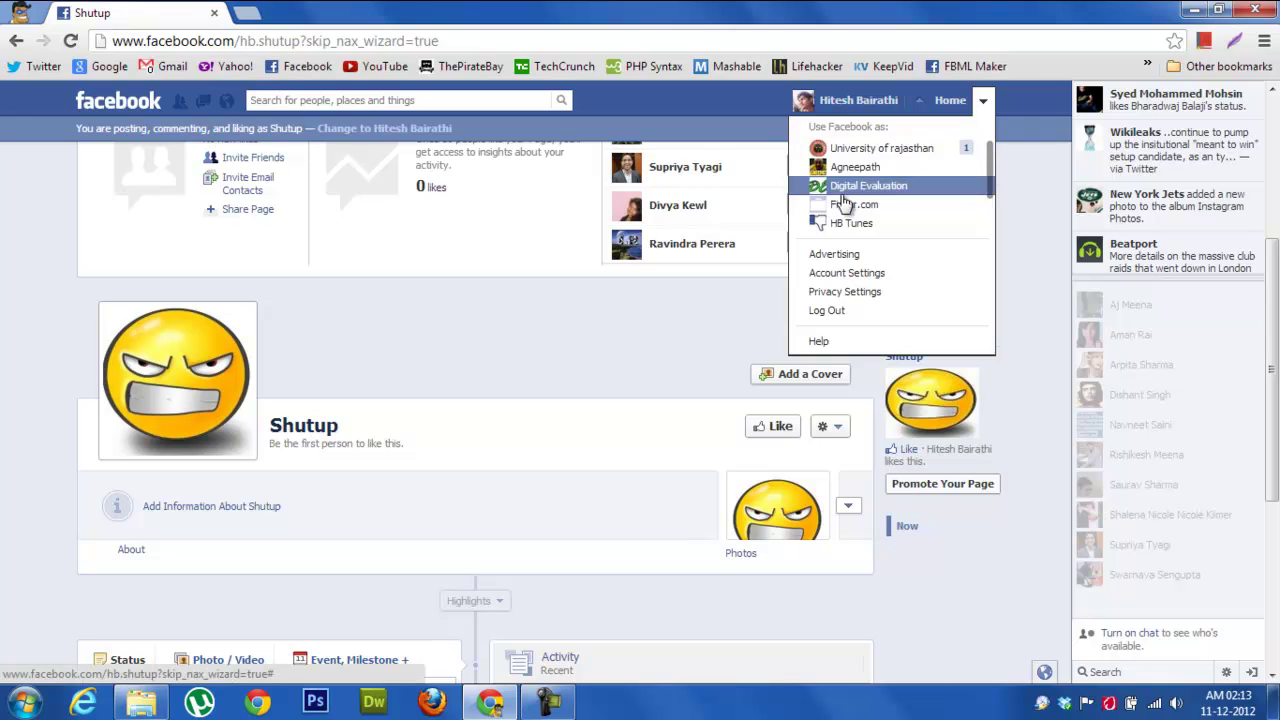
pyautogui.click(860, 104)
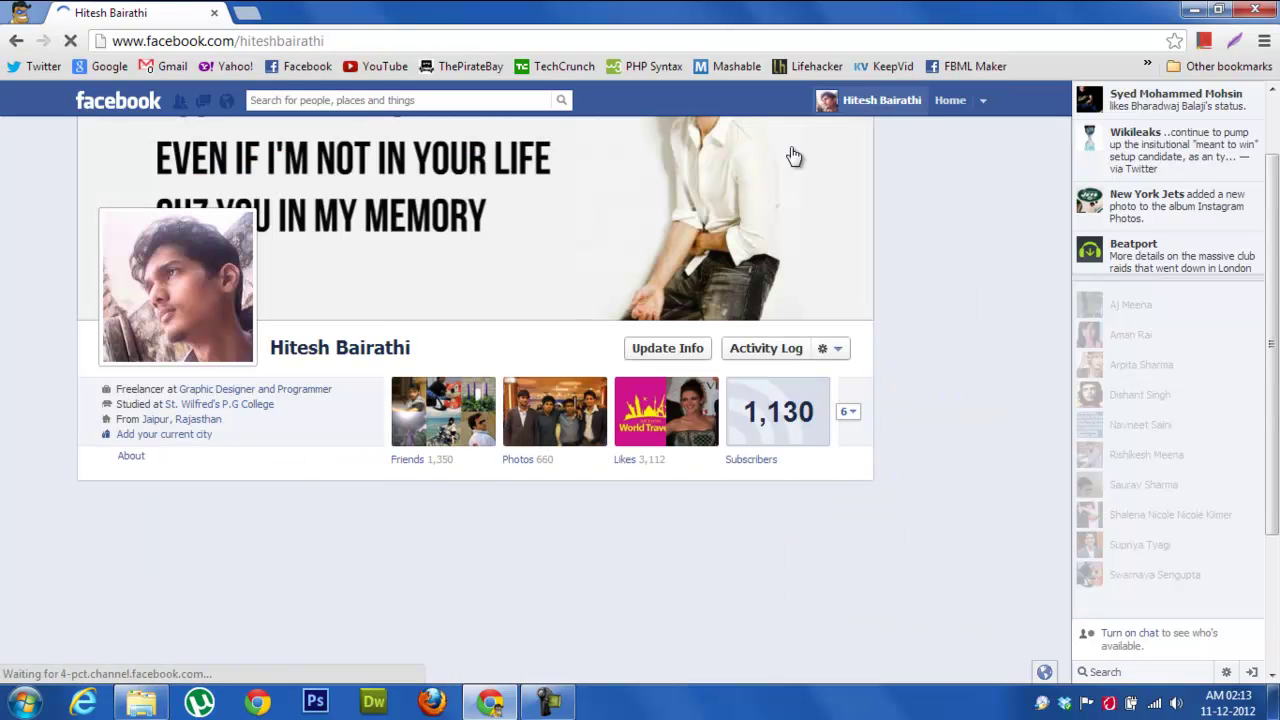
pyautogui.click(204, 102)
# Send [[hb.shutup]] in the most recent conversation so the angry smiley appears
pyautogui.click(224, 172)
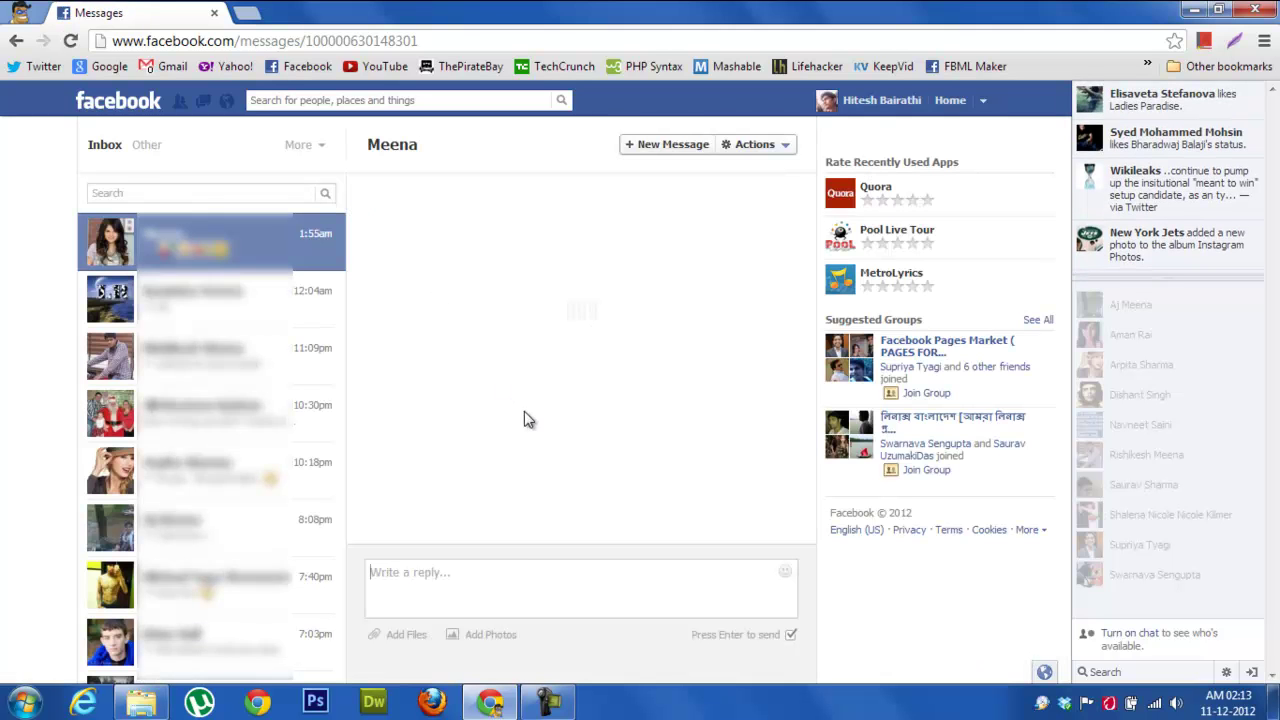
pyautogui.click(579, 578)
pyautogui.write('[[h')
pyautogui.write('b')
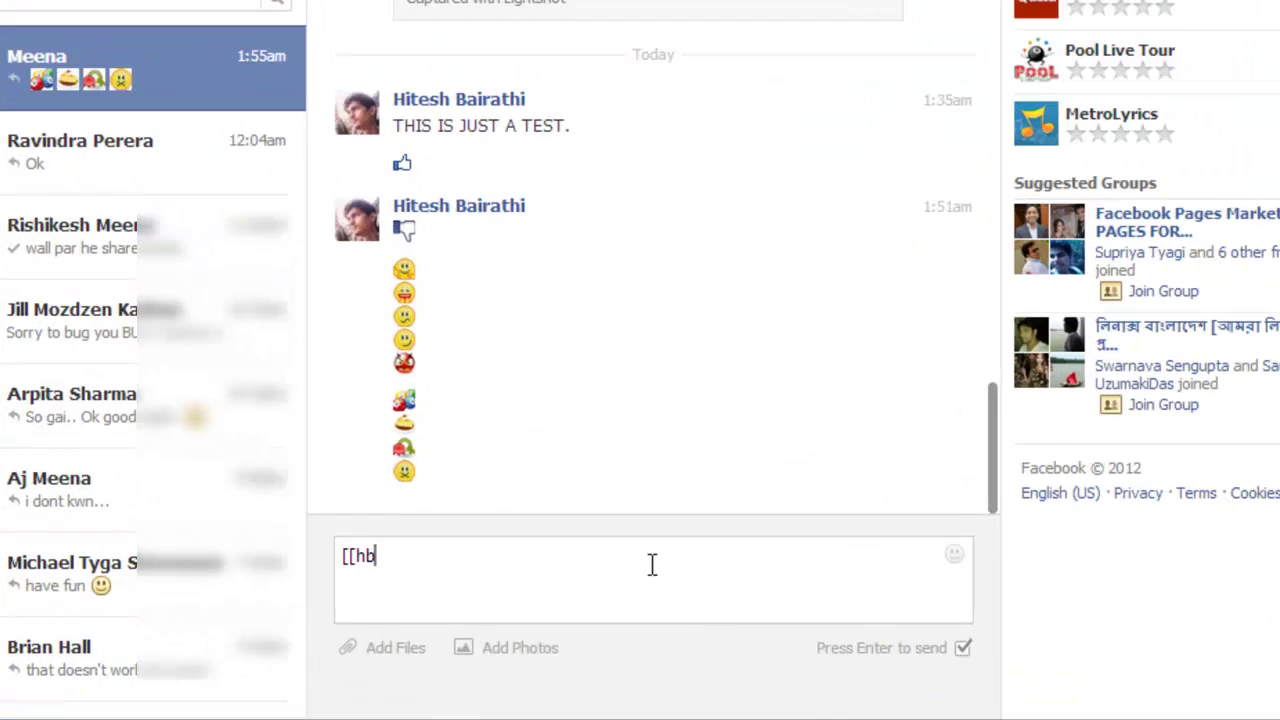
pyautogui.write('.s')
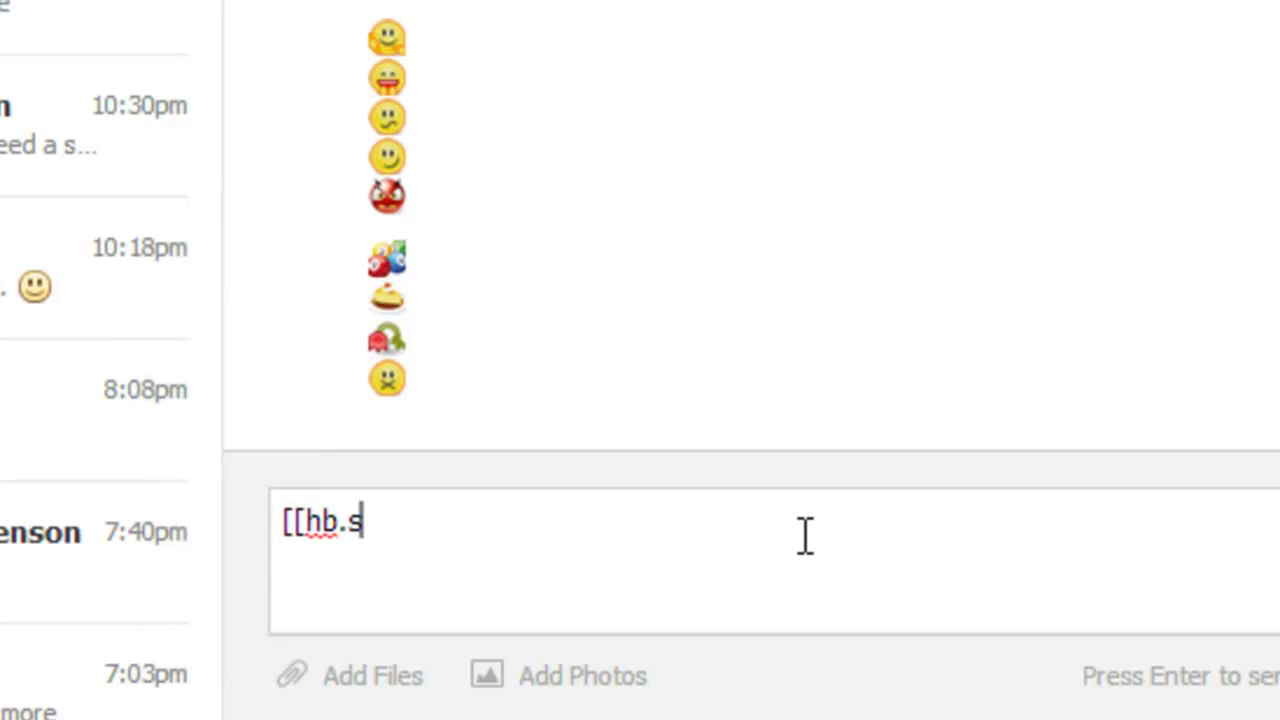
pyautogui.write('hu')
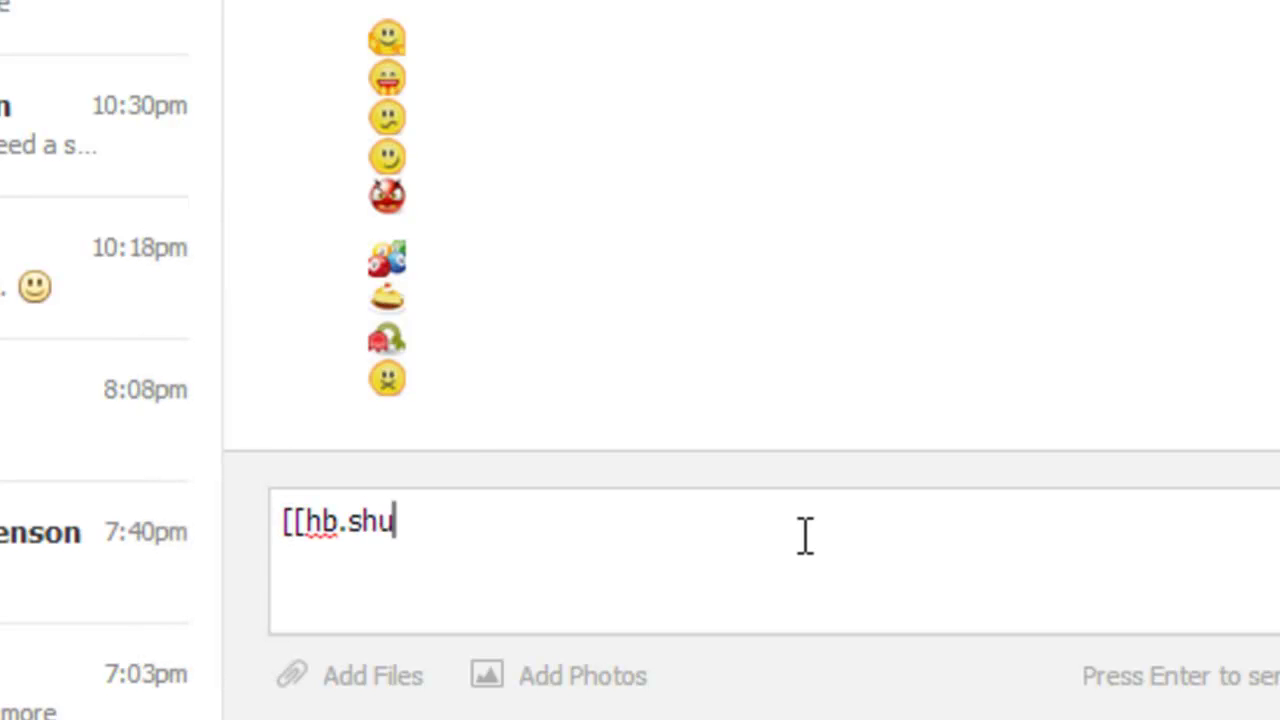
pyautogui.write('tup]]')
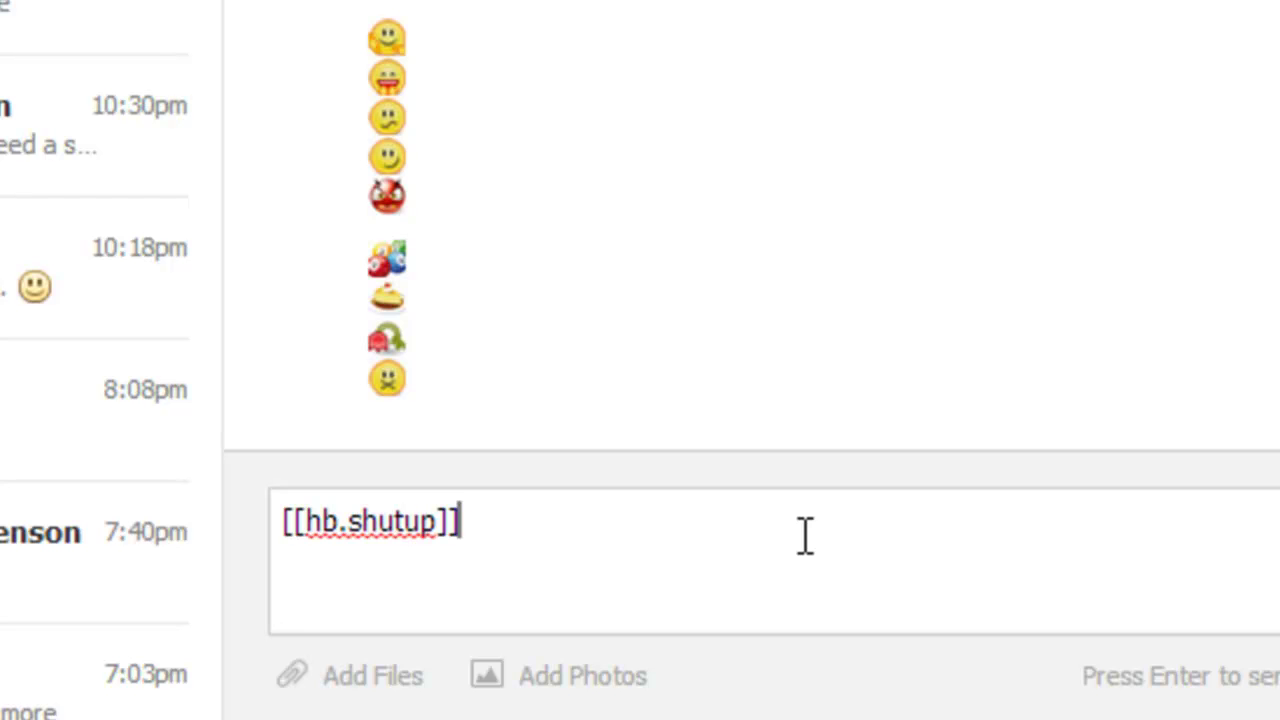
pyautogui.press('Return')
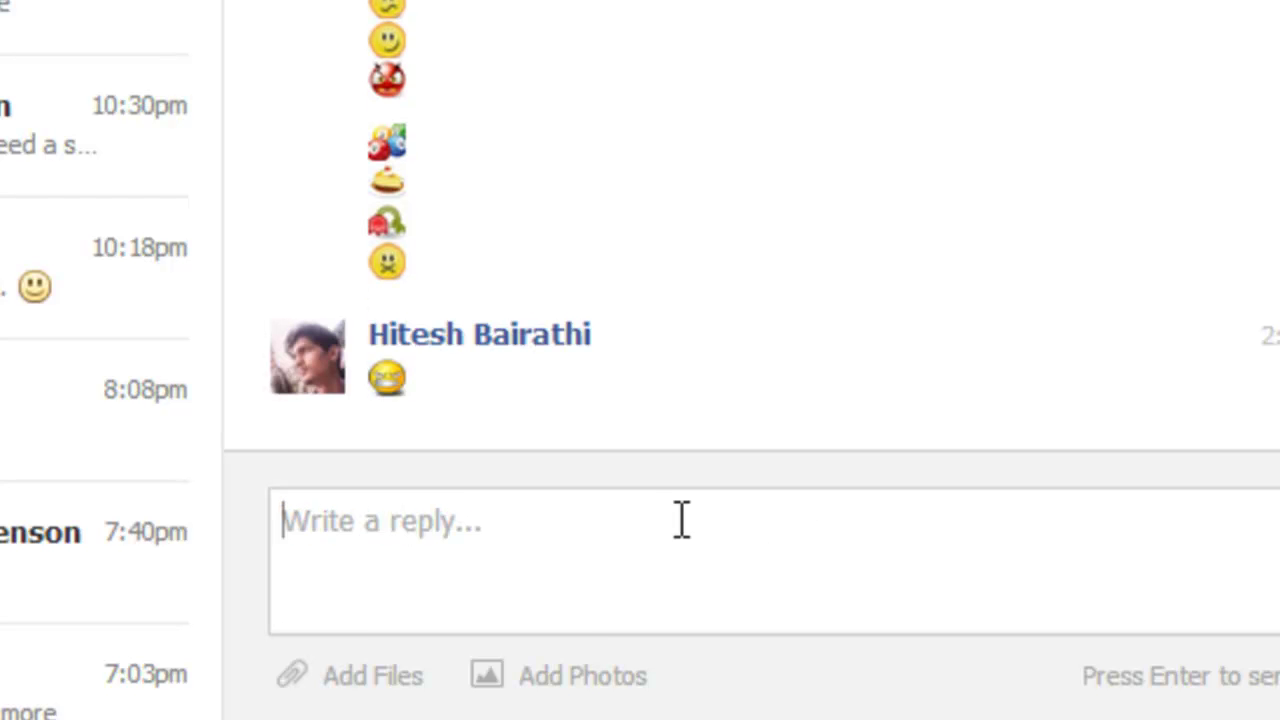
pyautogui.rightClick(390, 373)
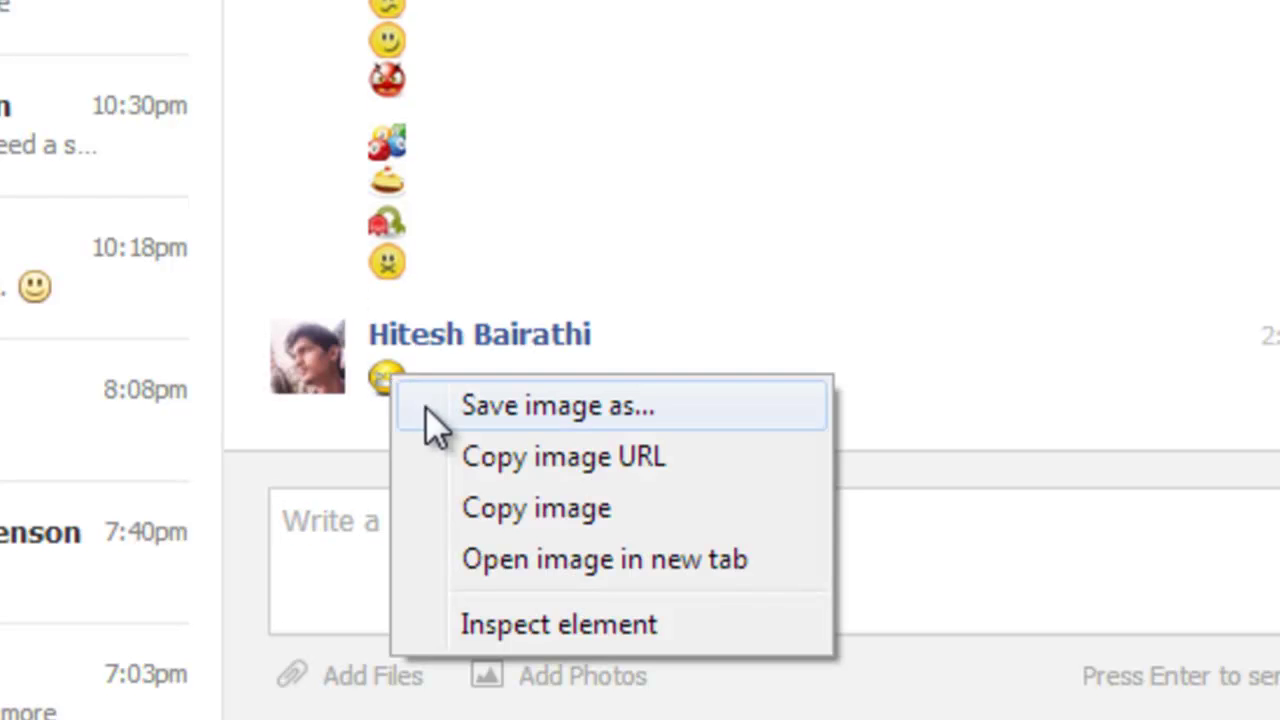
pyautogui.click(605, 143)
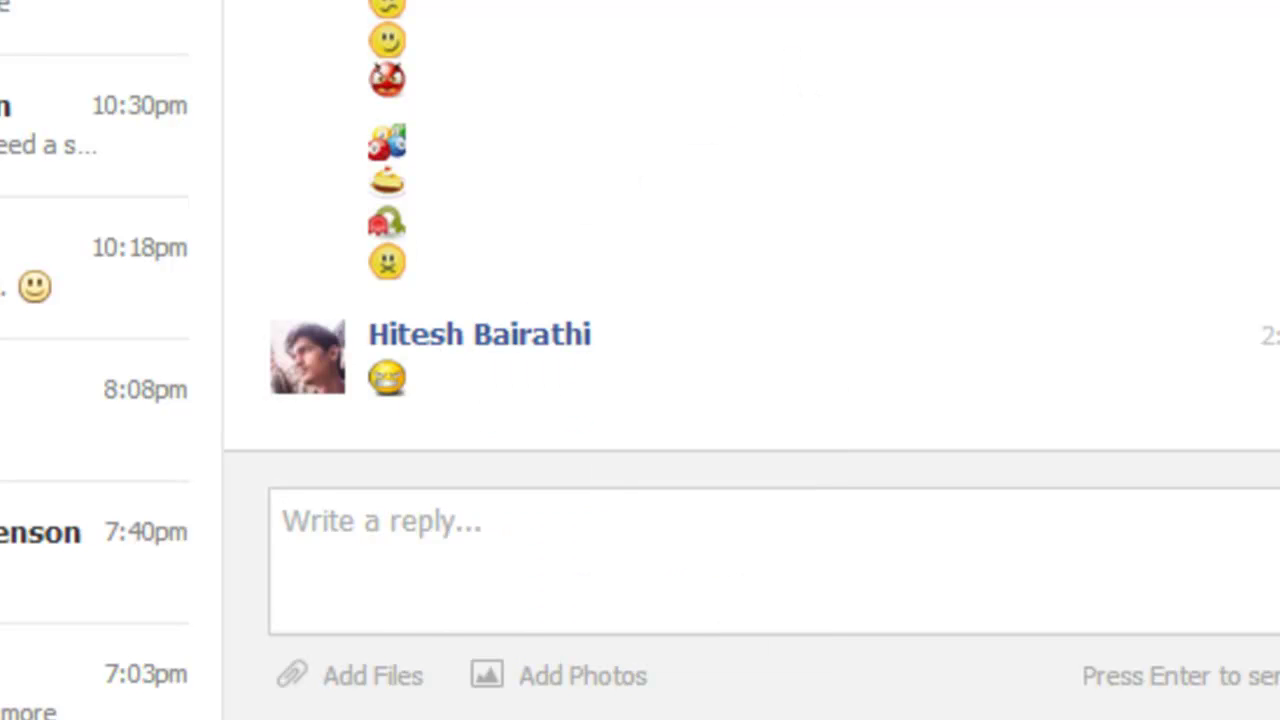
pyautogui.hotkey('ctrl', 't')
pyautogui.write('faco')
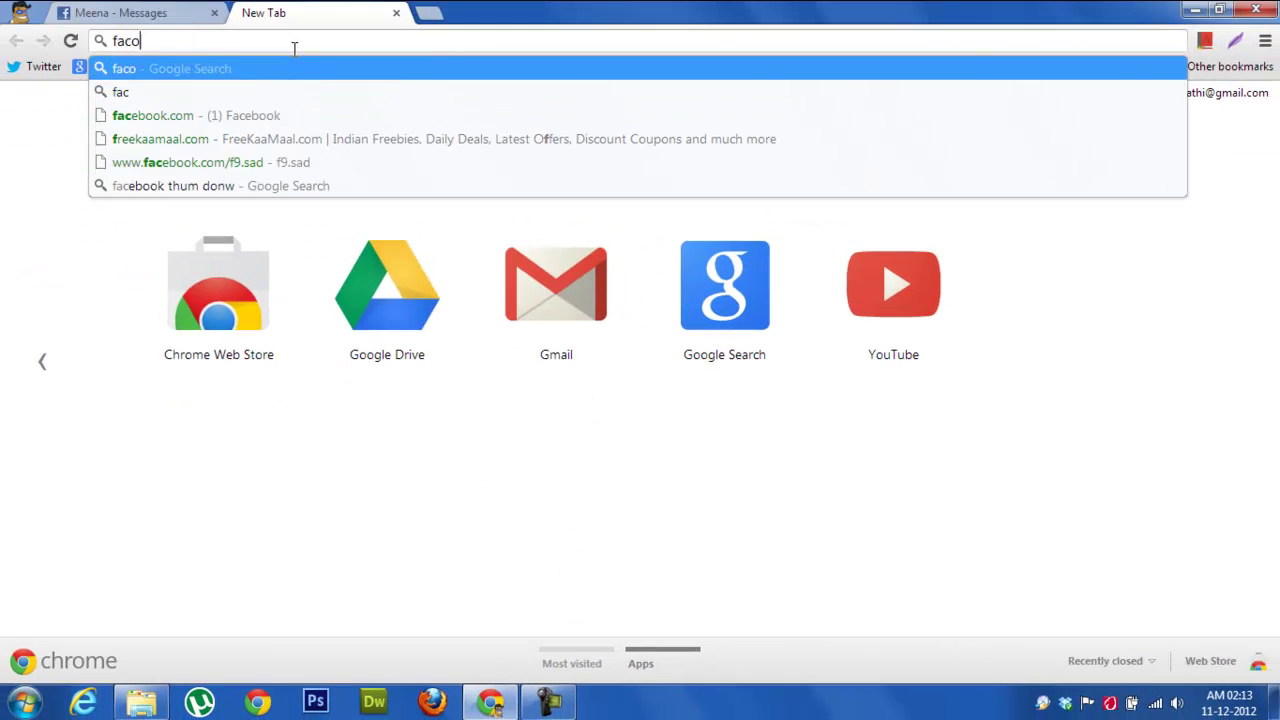
pyautogui.press('BackSpace')
pyautogui.write('ebook.com')
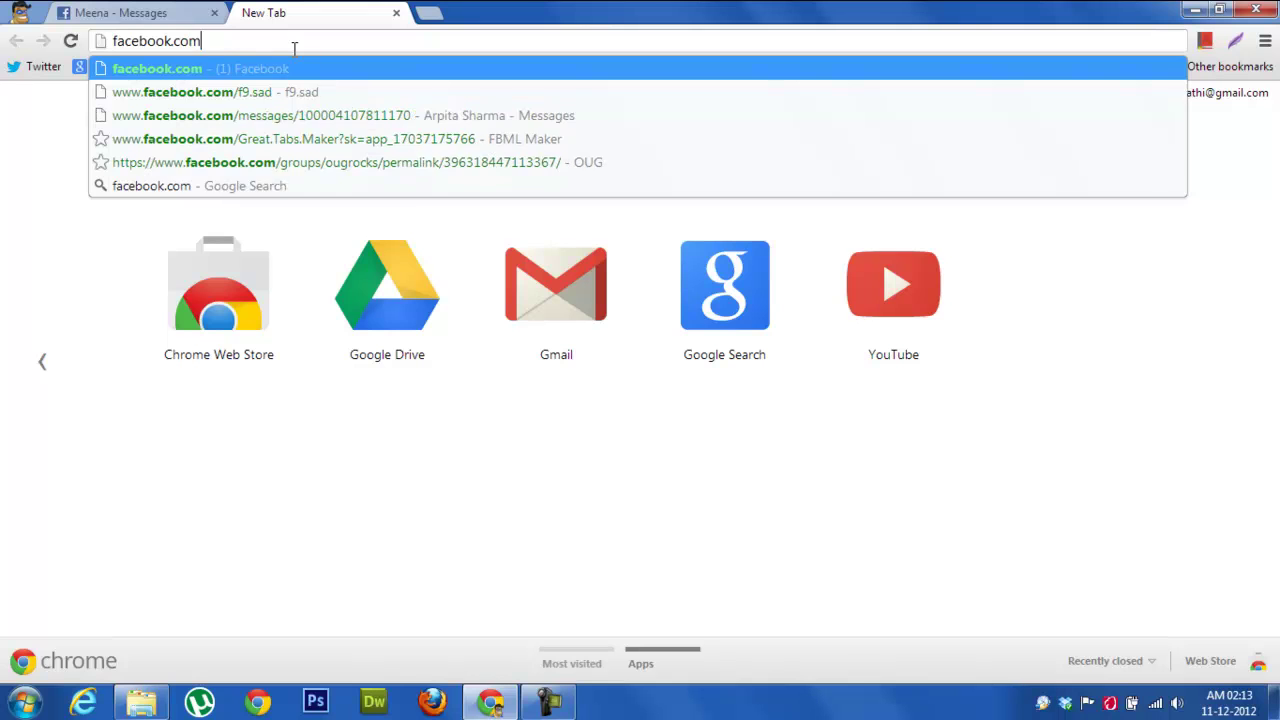
pyautogui.write('/hb.')
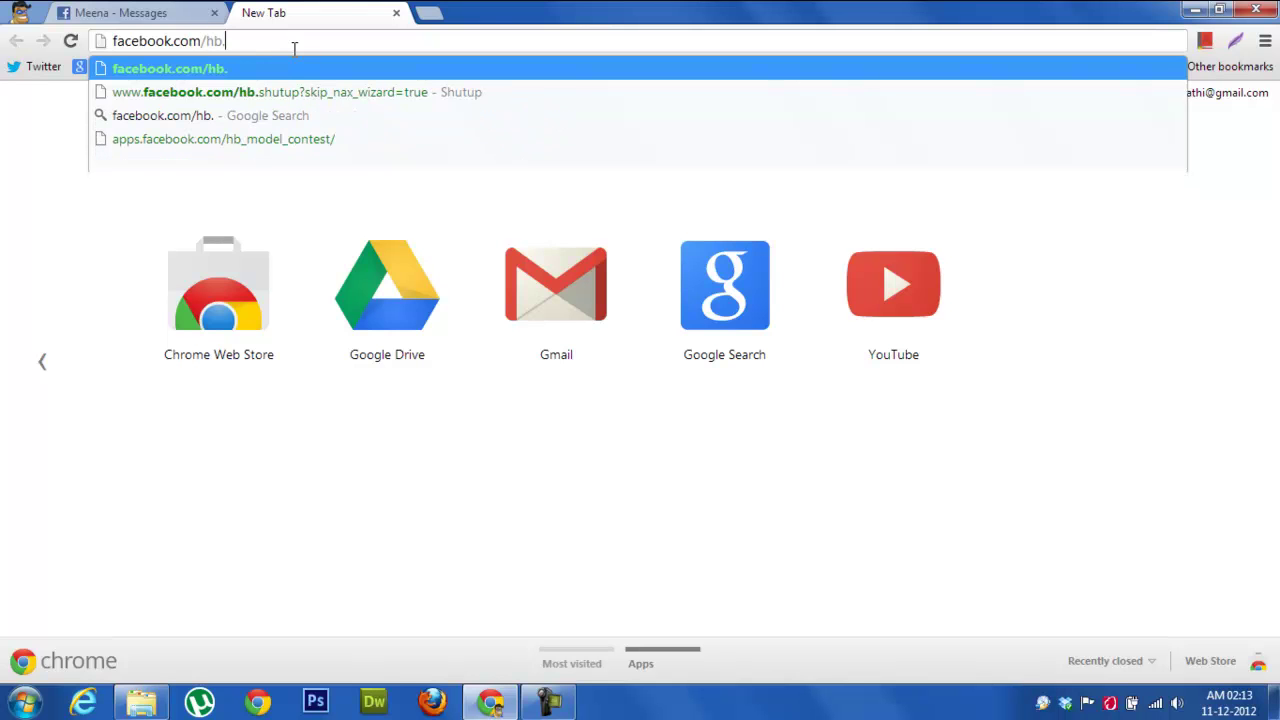
pyautogui.click(290, 91)
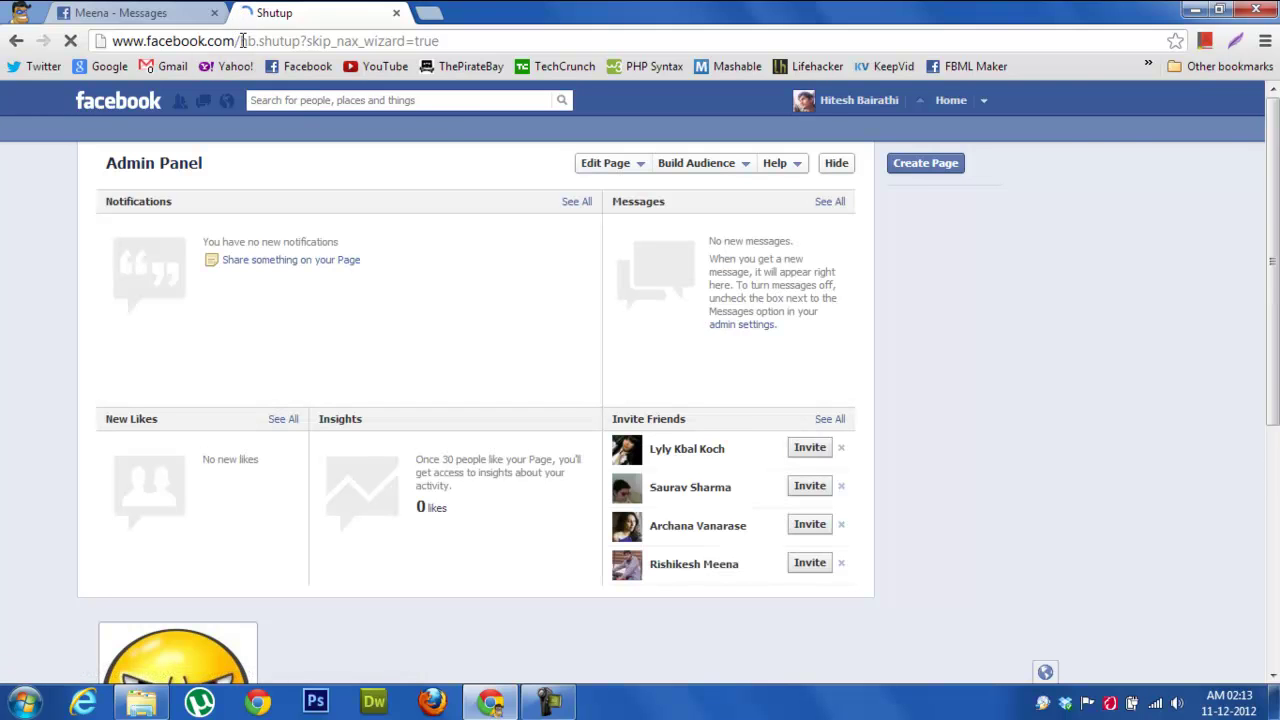
pyautogui.moveTo(239, 41); pyautogui.dragTo(303, 42)
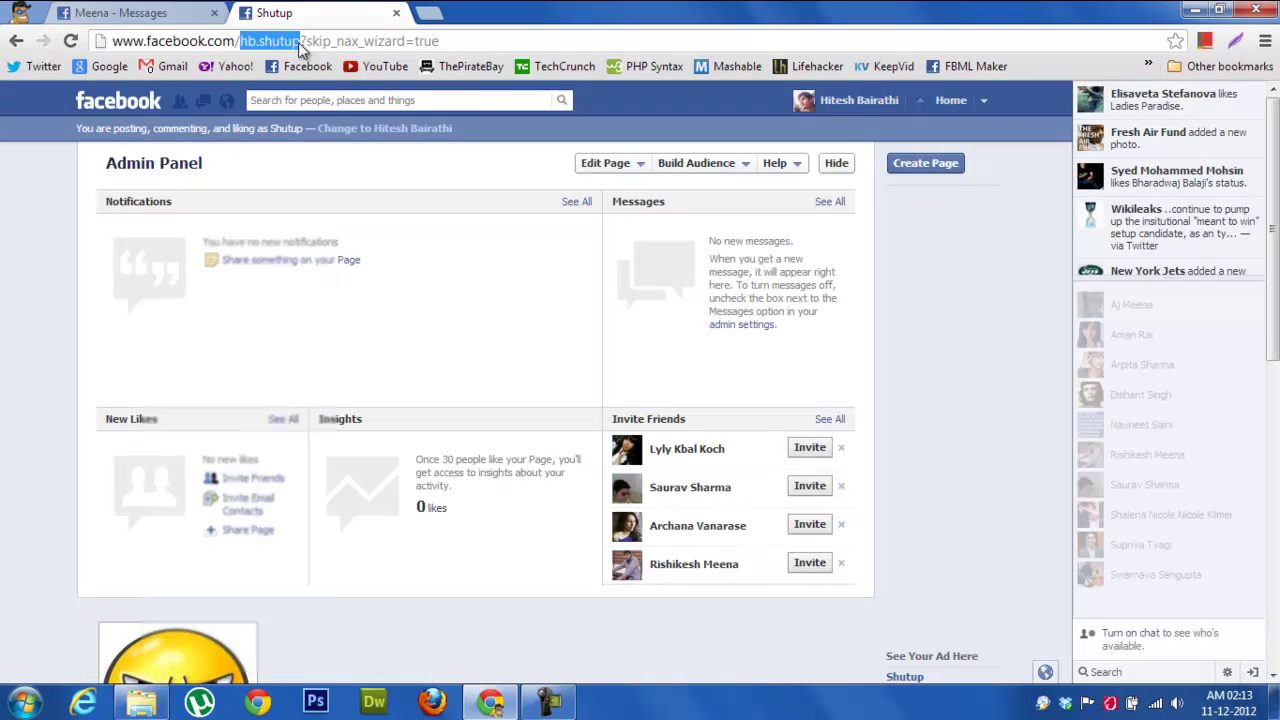
pyautogui.hotkey('ctrl', 'Tab')
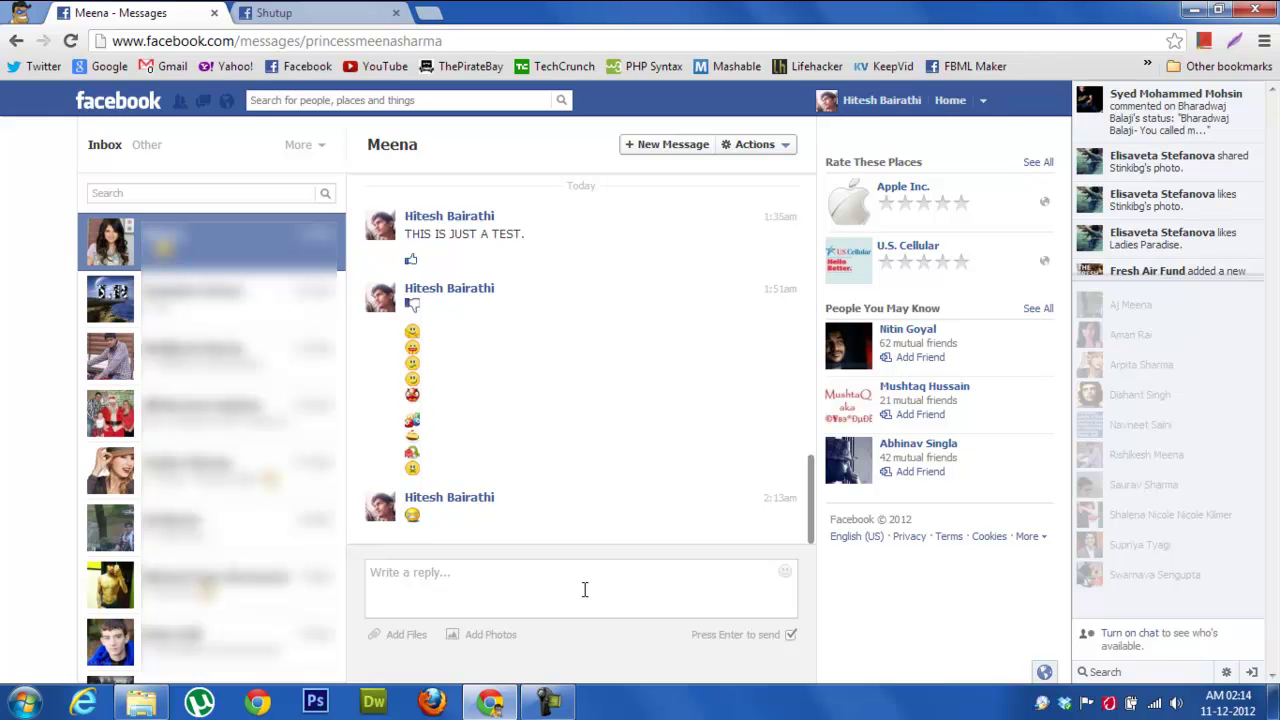
# Send [[hb.shutup]] again to Meena, then glance at Shutup's photos and return to Messages
pyautogui.write('[[hb')
pyautogui.write('shutu')
pyautogui.write('p]]')
pyautogui.press('Return')
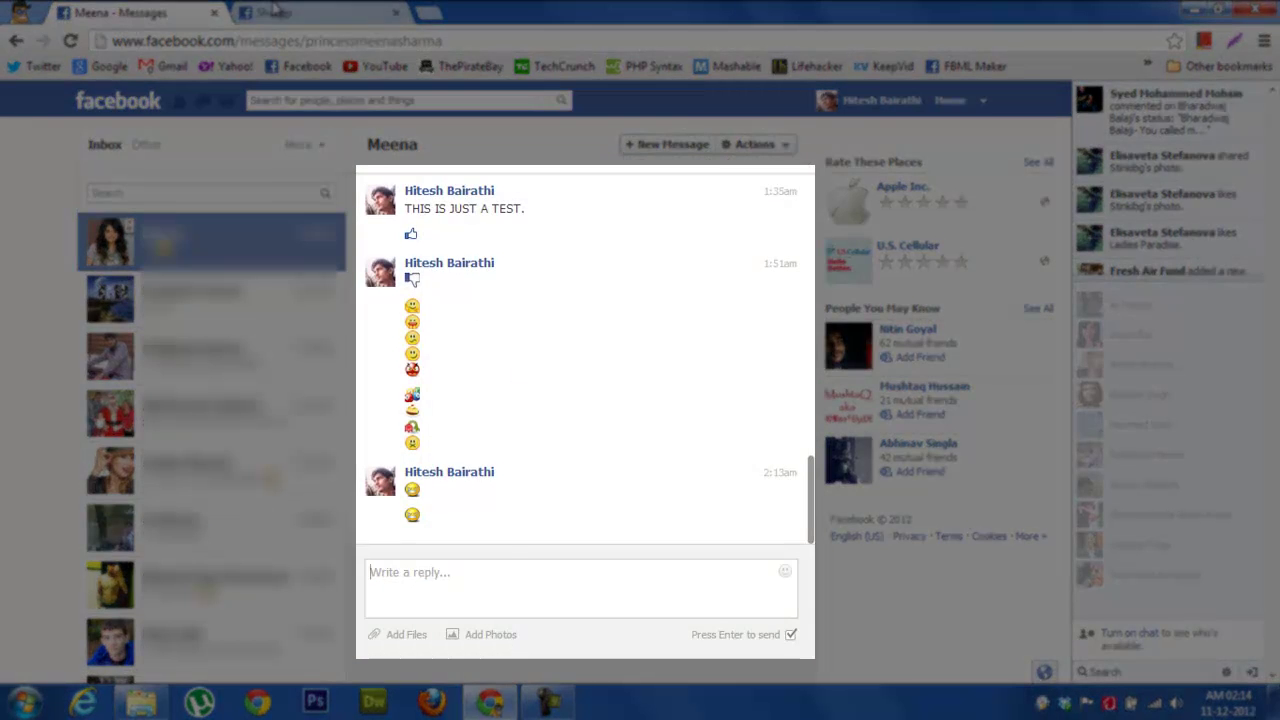
pyautogui.click(276, 10)
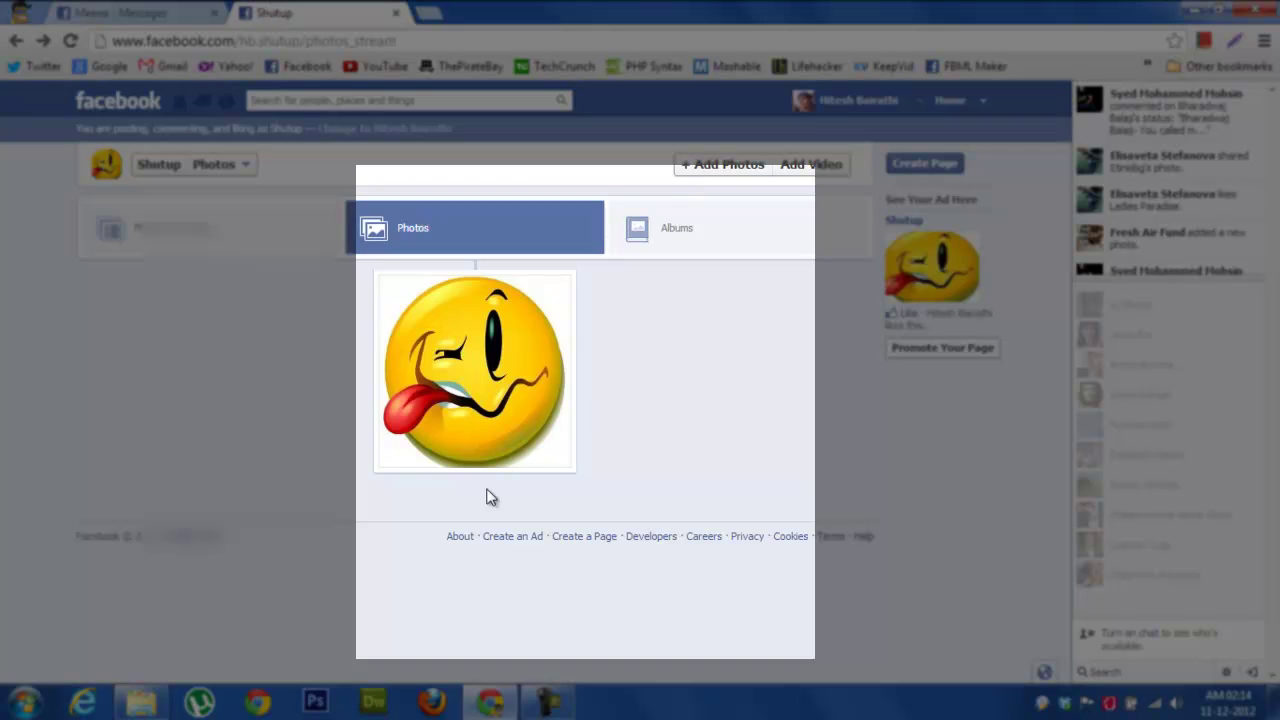
pyautogui.click(114, 10)
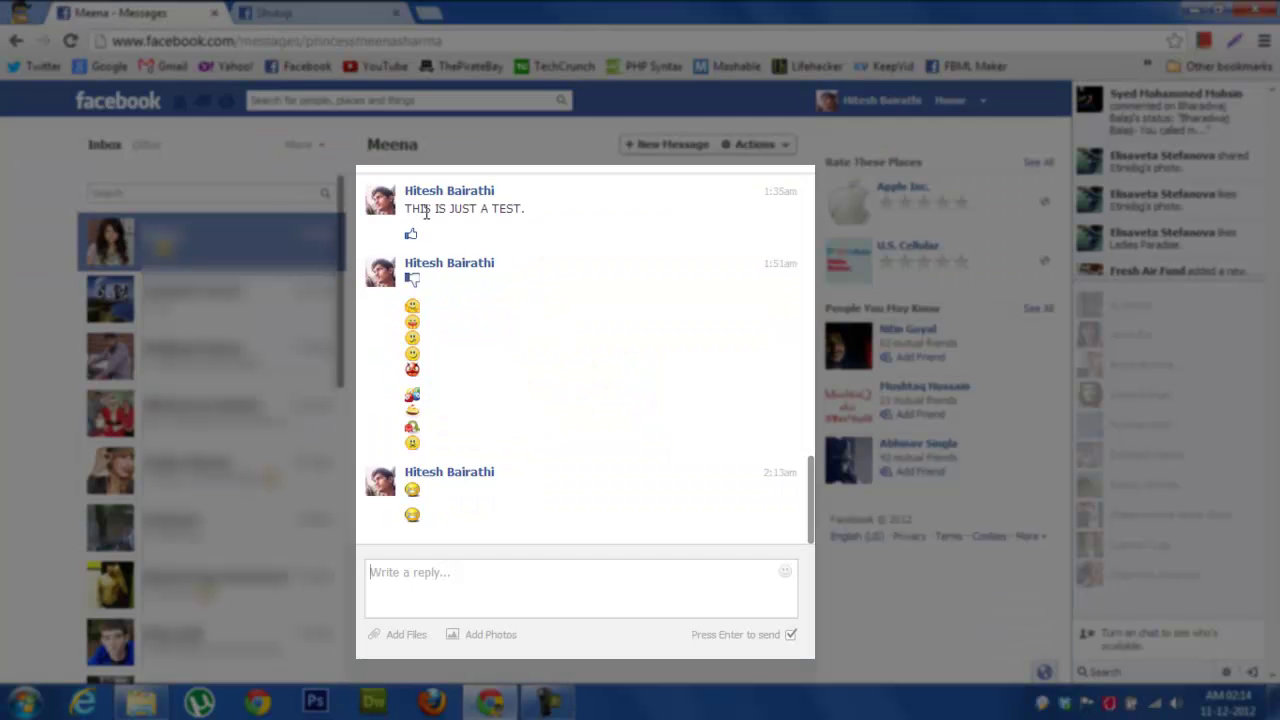